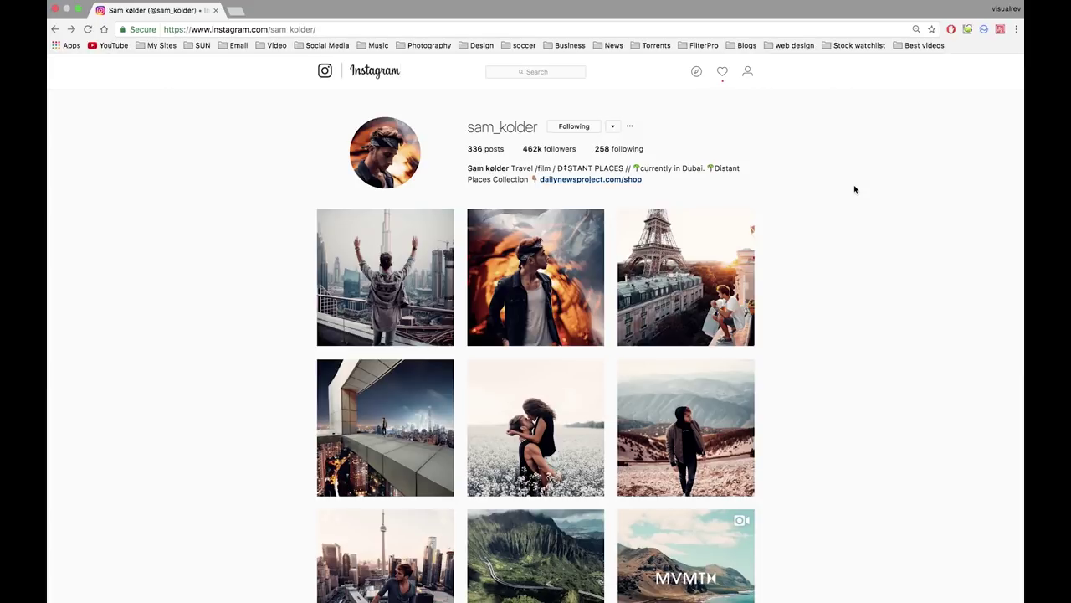
# Preview the night rooftop photo of two men and the van reference photo.
pyautogui.scroll(-3, 854, 189)
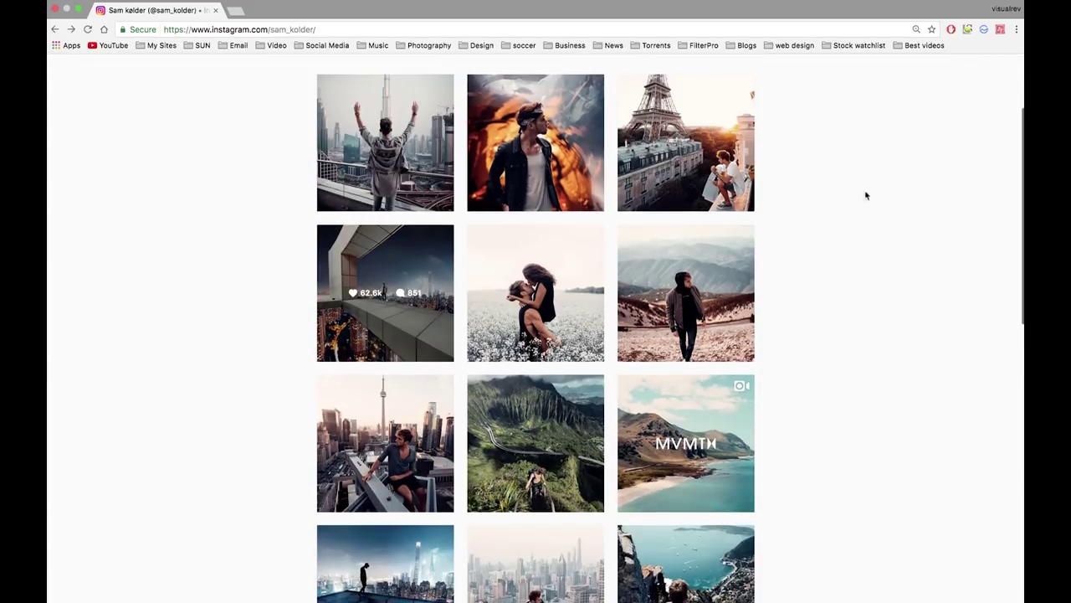
pyautogui.scroll(-8, 870, 201)
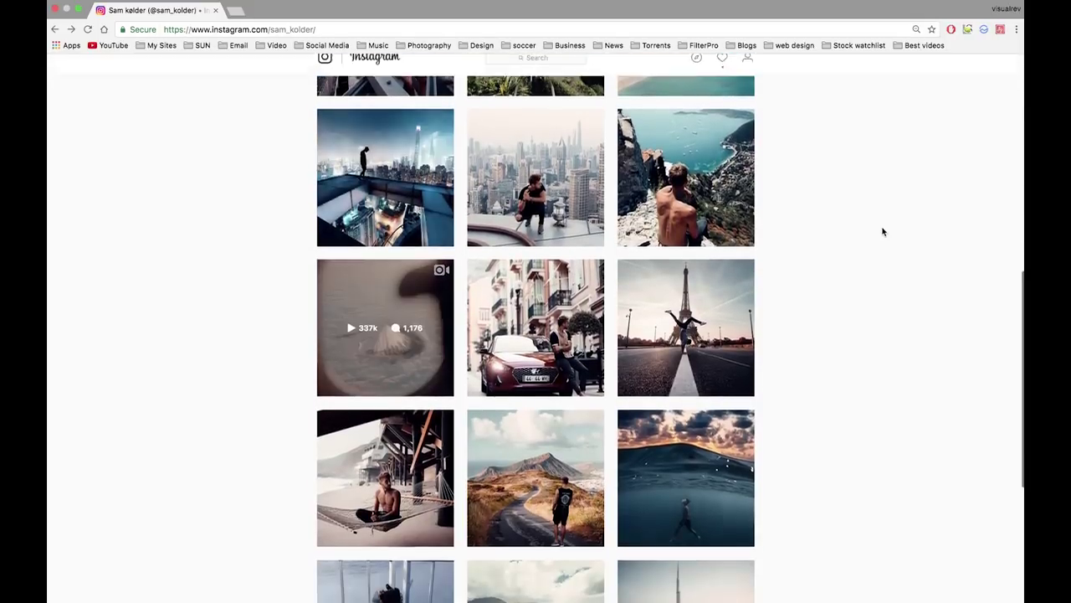
pyautogui.scroll(-4, 883, 231)
pyautogui.scroll(-2, 883, 232)
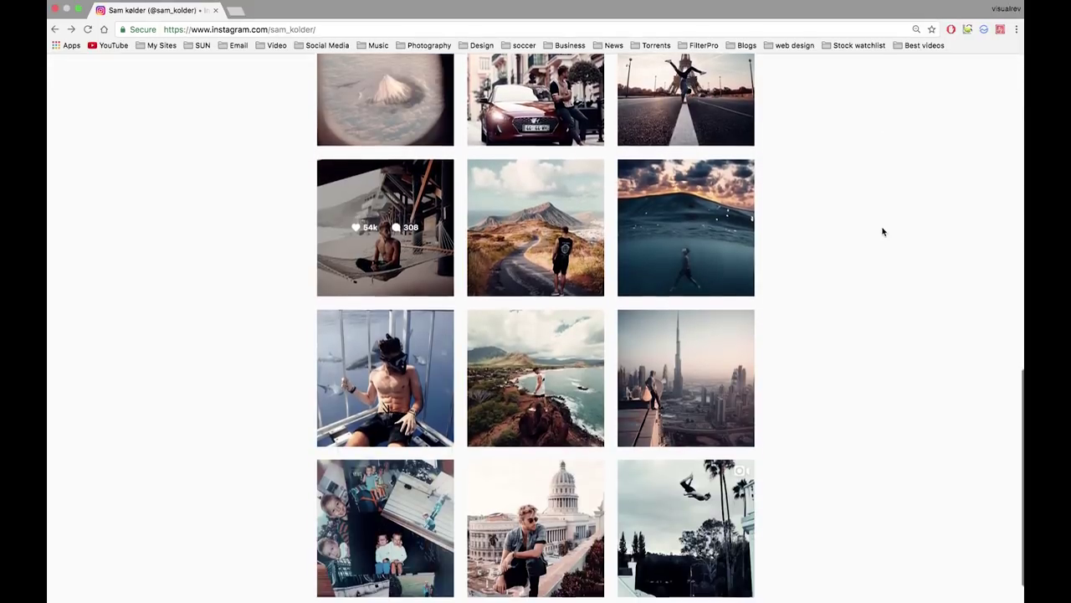
pyautogui.scroll(-8, 883, 232)
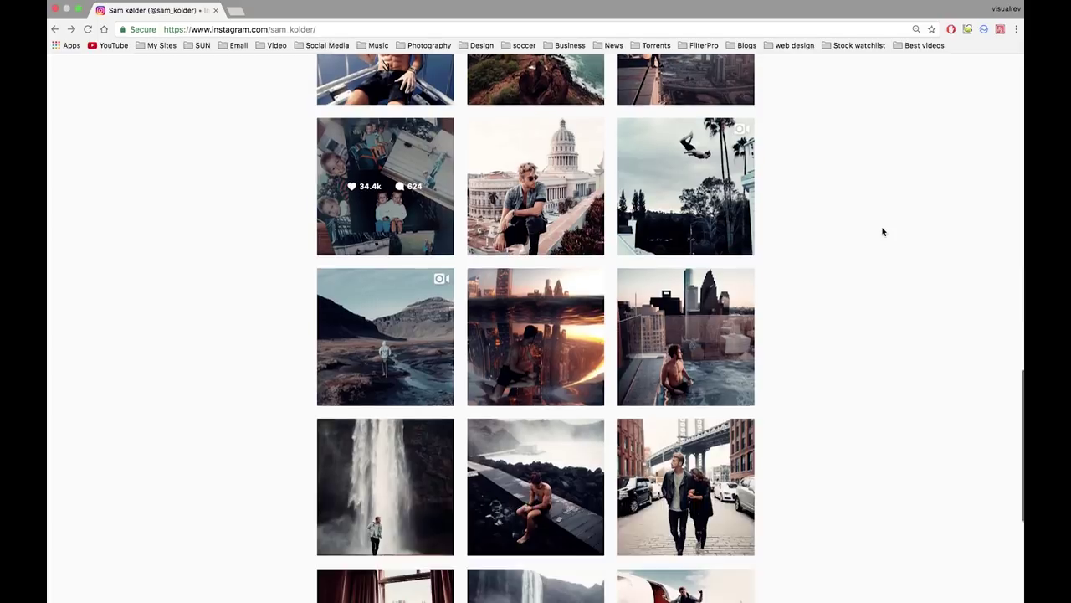
pyautogui.scroll(-7, 883, 231)
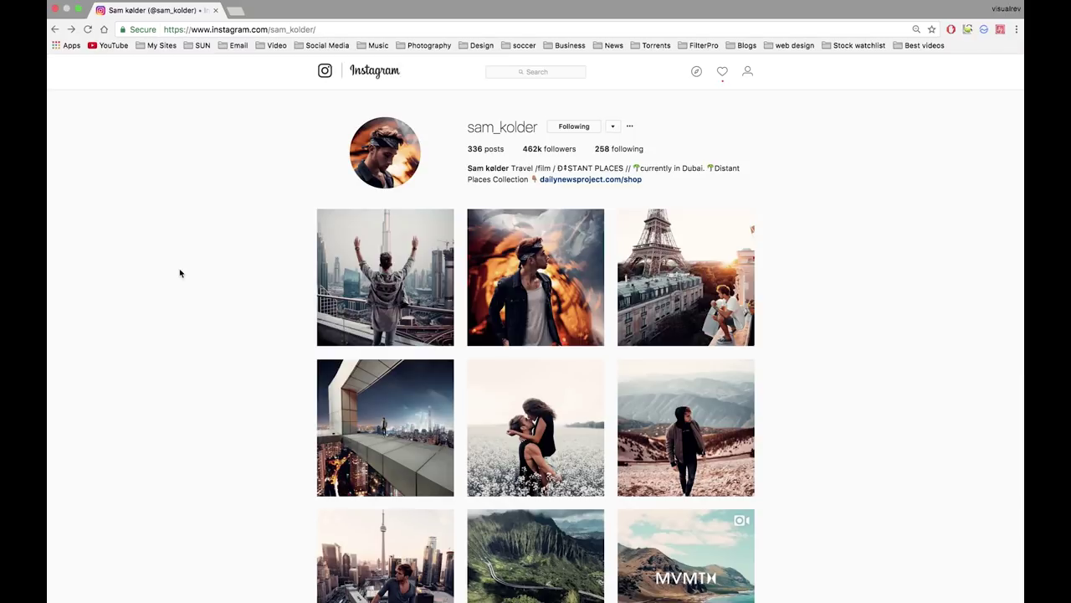
pyautogui.scroll(-3, 179, 273)
pyautogui.scroll(-3, 240, 445)
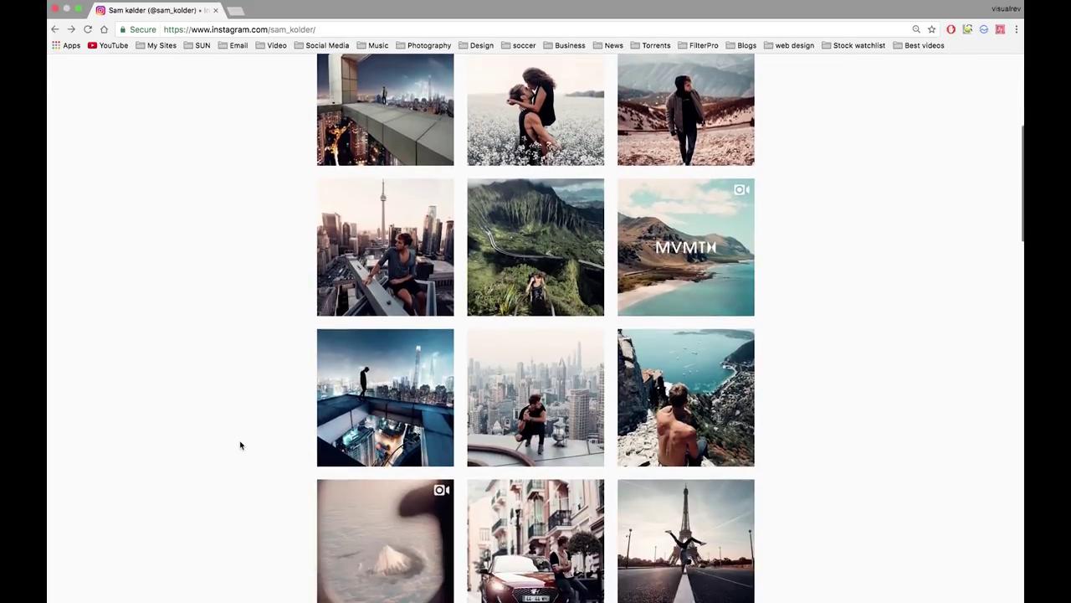
pyautogui.scroll(-5, 279, 416)
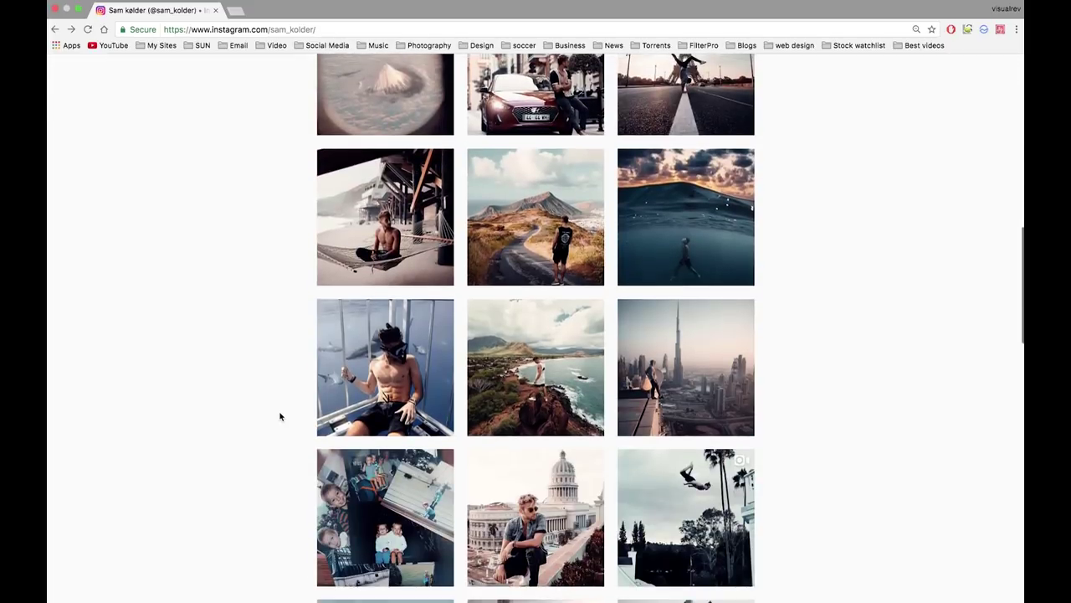
pyautogui.scroll(-2, 279, 416)
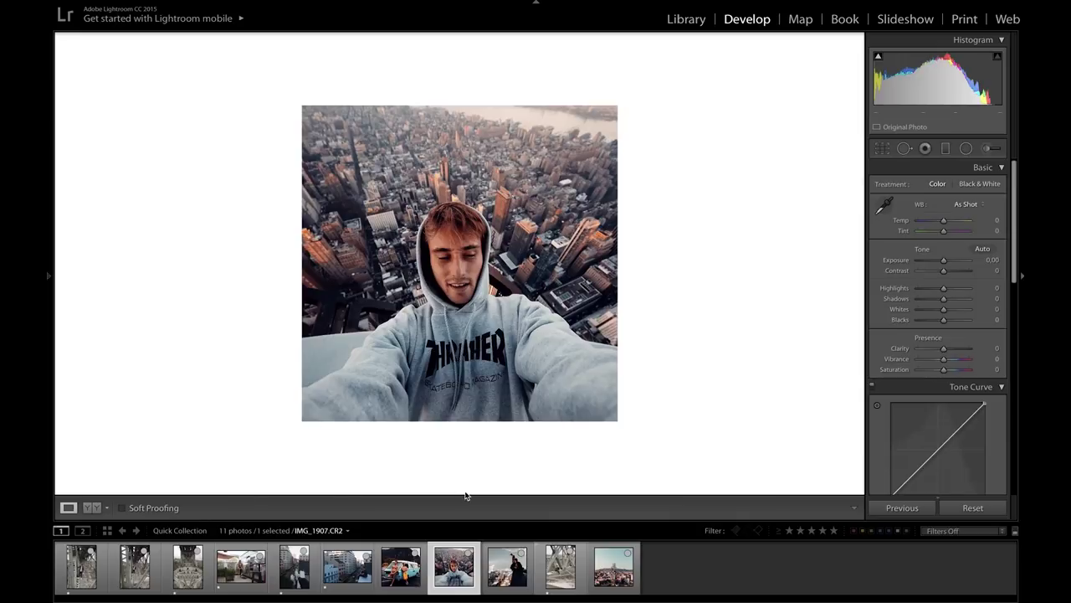
pyautogui.click(510, 577)
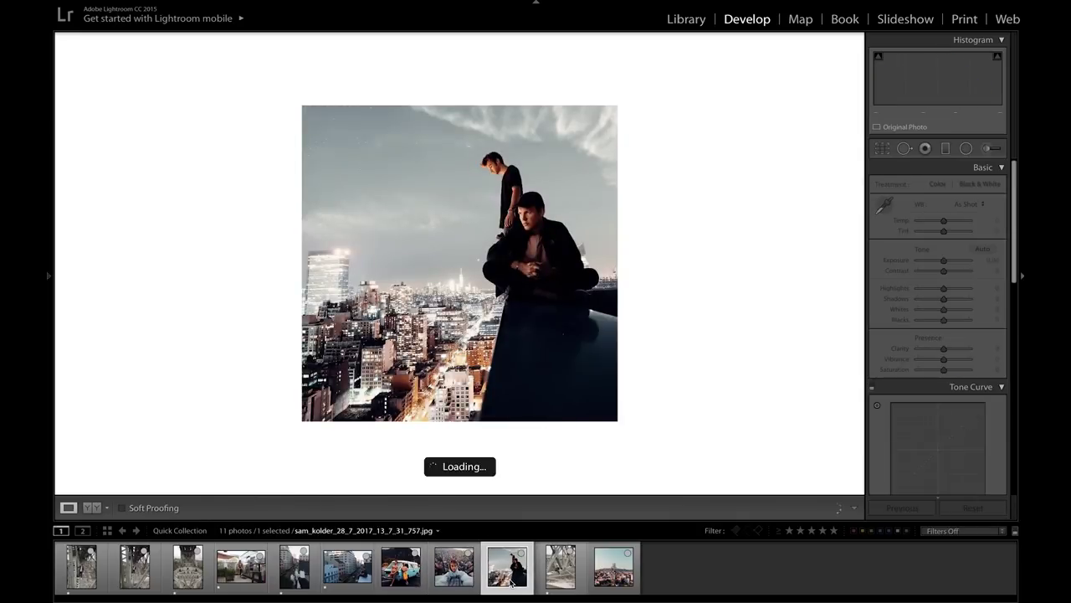
pyautogui.click(410, 575)
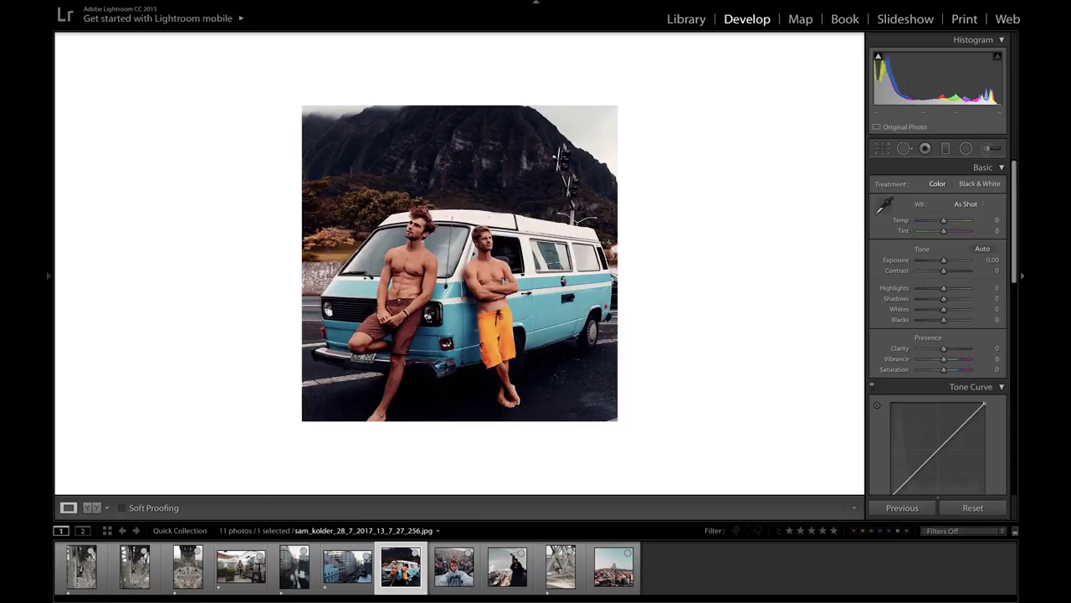
# Step along the filmstrip and open the bridge photo IMG_1907.CR2.
pyautogui.click(454, 569)
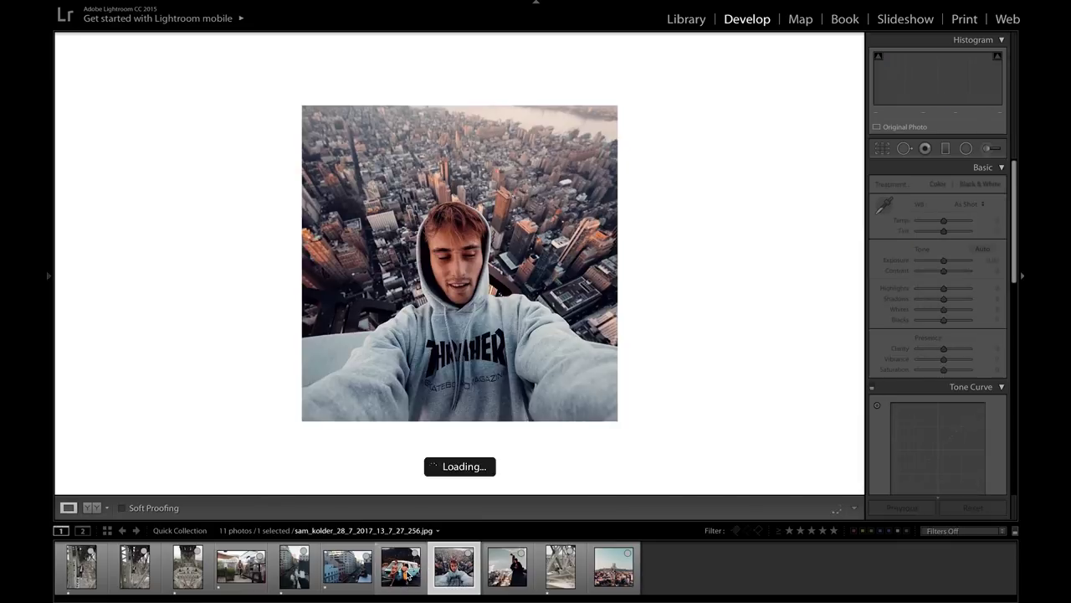
pyautogui.click(507, 569)
pyautogui.click(567, 574)
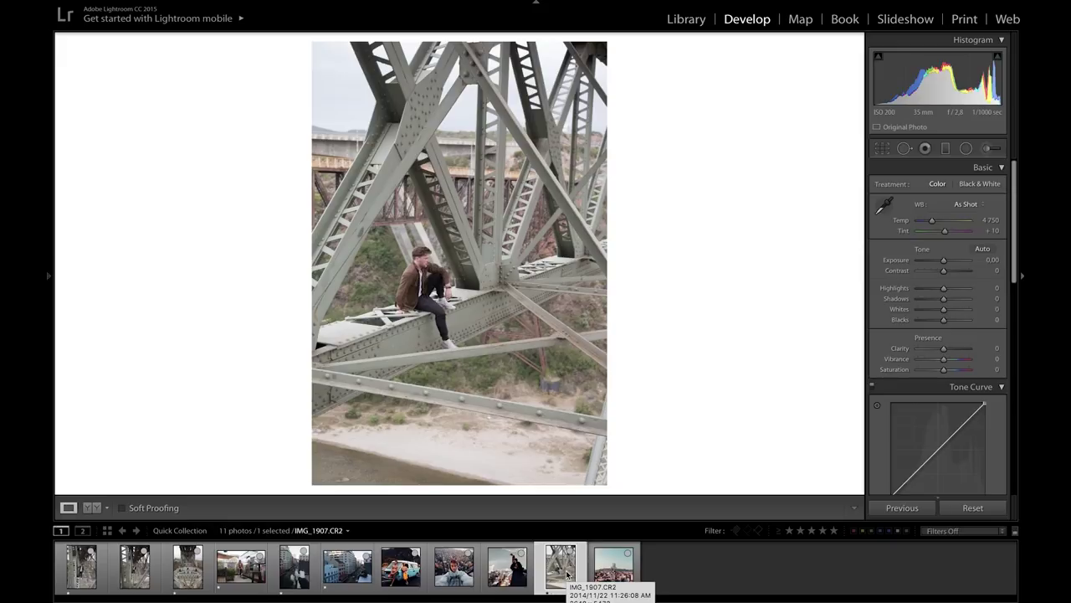
# Bend the Tone Curve into an S-shape, shadows down and highlights up, checking against the van reference.
pyautogui.scroll(-3, 937, 352)
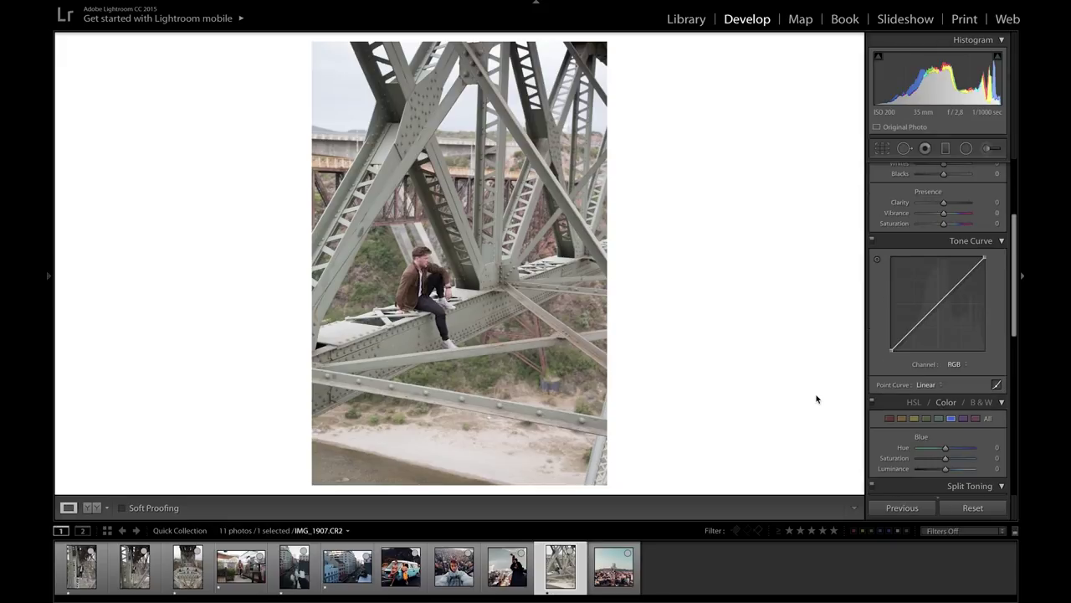
pyautogui.press('Left')
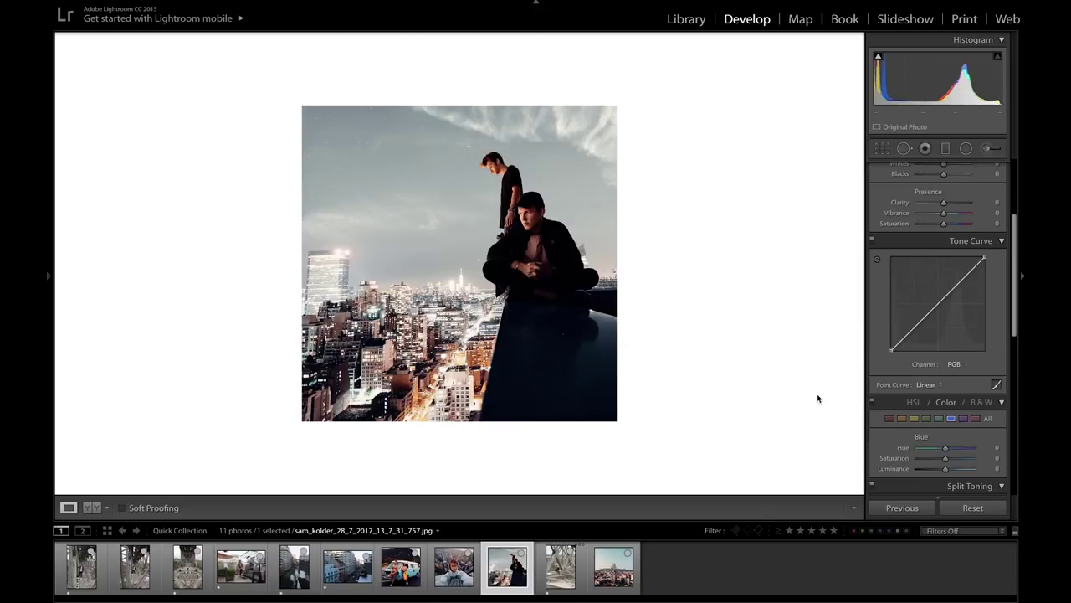
pyautogui.press('Right')
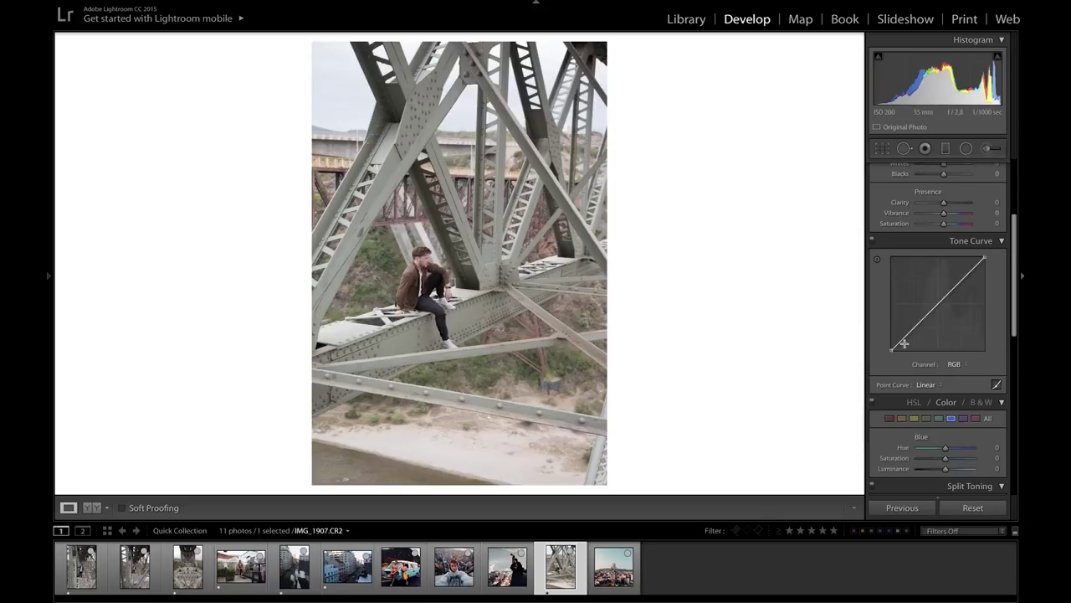
pyautogui.moveTo(923, 319); pyautogui.dragTo(924, 327)
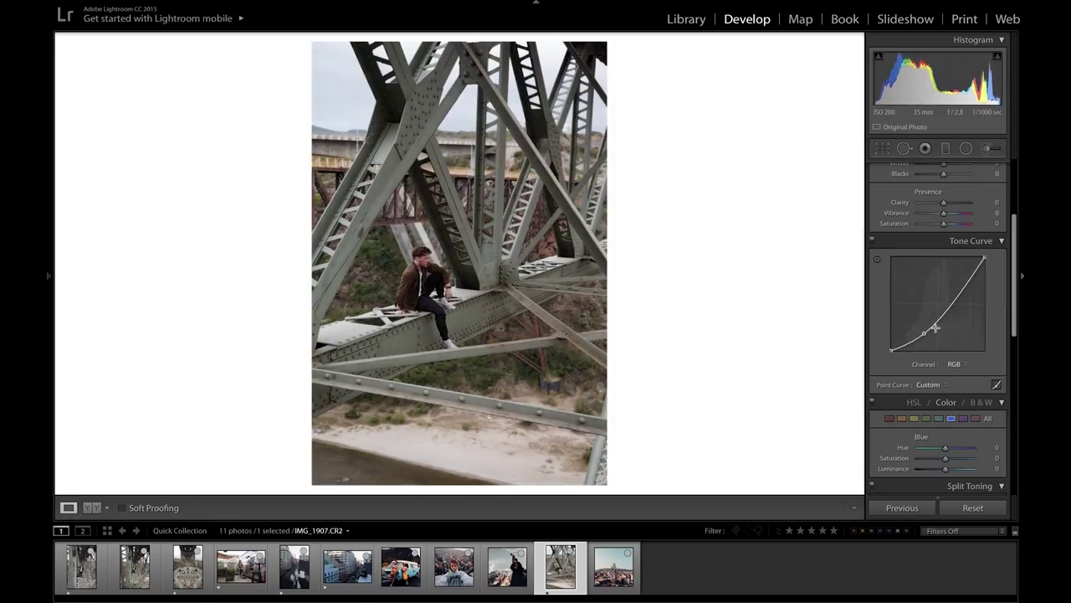
pyautogui.moveTo(967, 287); pyautogui.dragTo(960, 277)
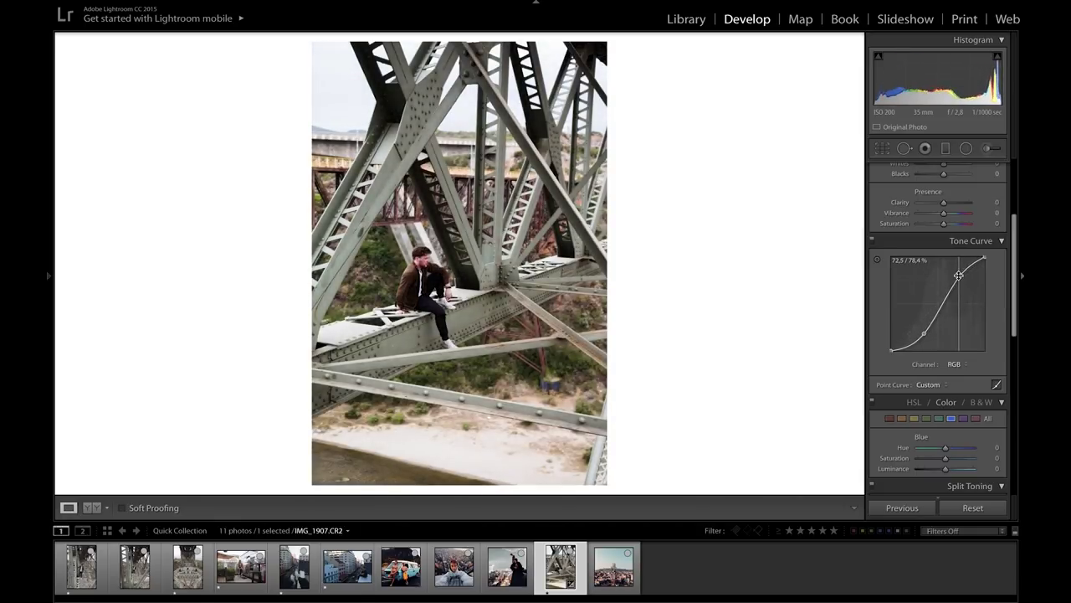
pyautogui.press('Left')
pyautogui.press('Left')
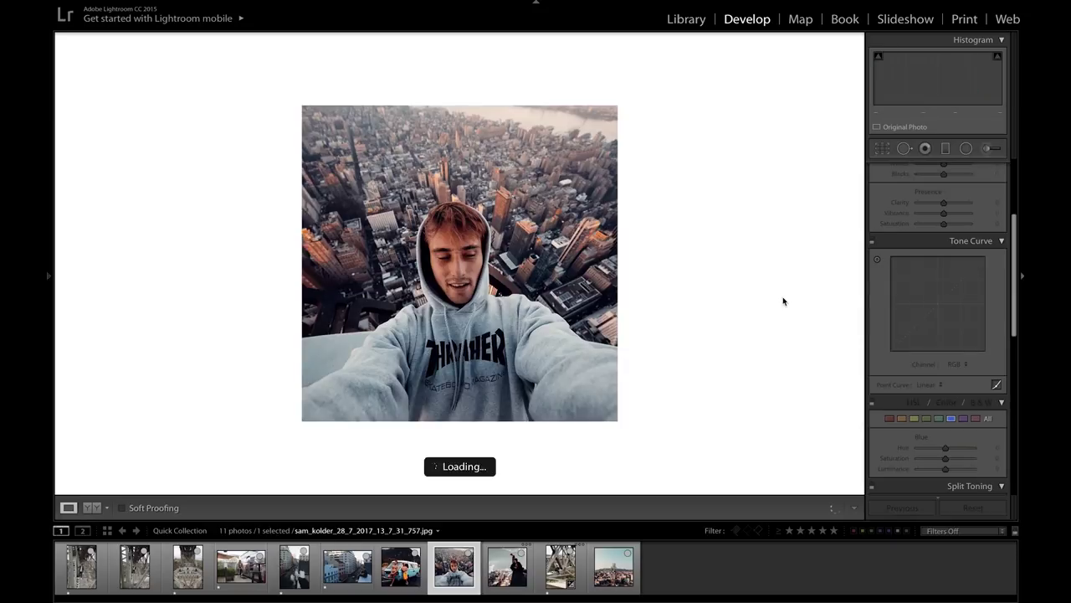
pyautogui.press('Left')
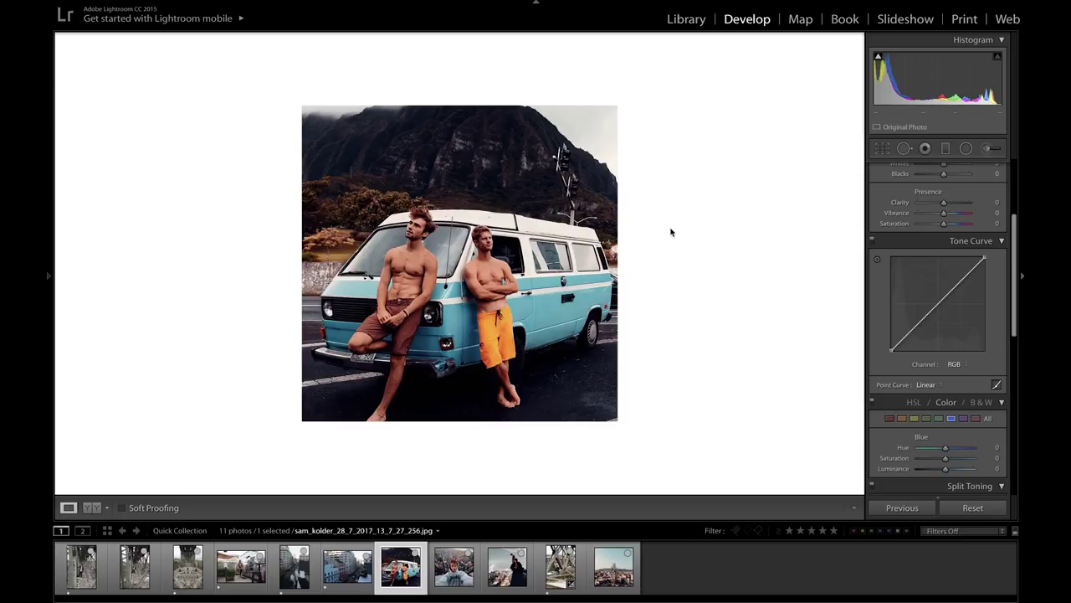
pyautogui.press('Right')
pyautogui.press('Right')
pyautogui.press('Right')
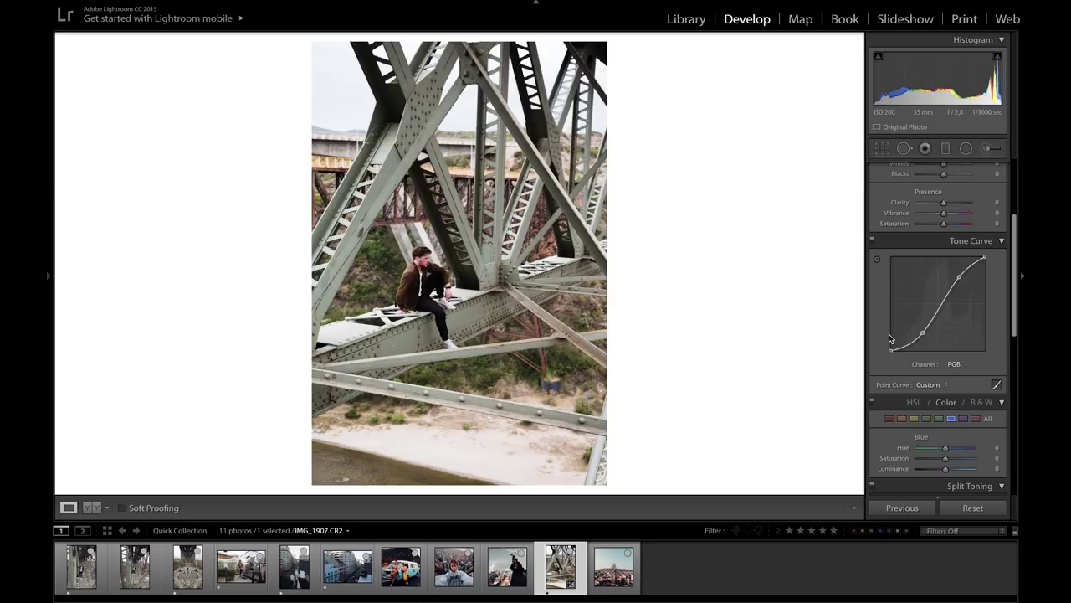
# In HSL Hue, shift Yellow and Green to -100, Aqua to +45 and Blue to -40.
pyautogui.scroll(-2, 891, 339)
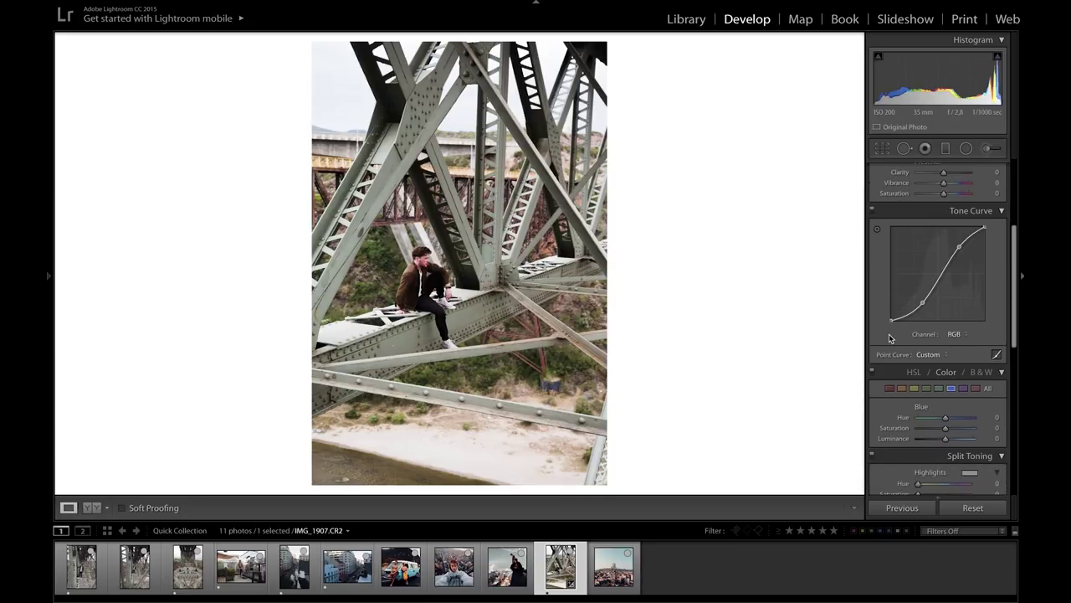
pyautogui.scroll(-4, 889, 334)
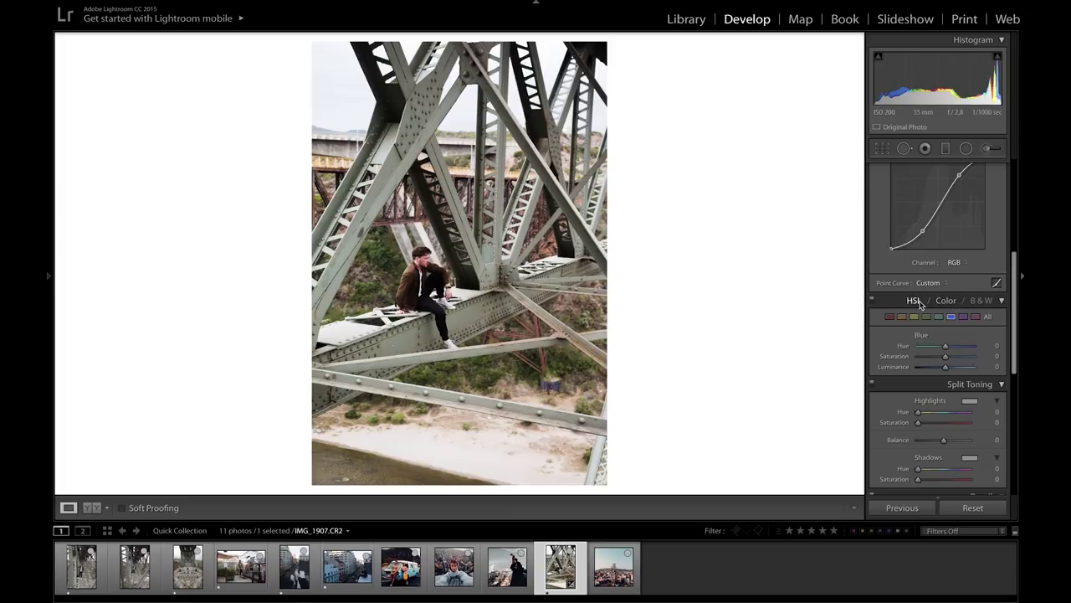
pyautogui.click(915, 300)
pyautogui.click(883, 318)
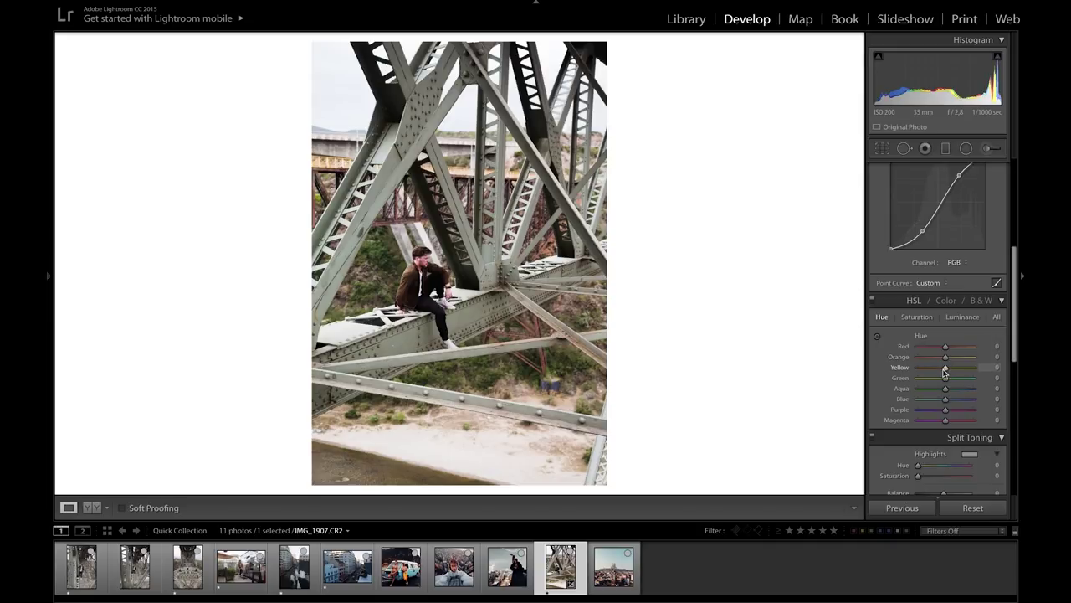
pyautogui.moveTo(945, 371); pyautogui.dragTo(917, 371)
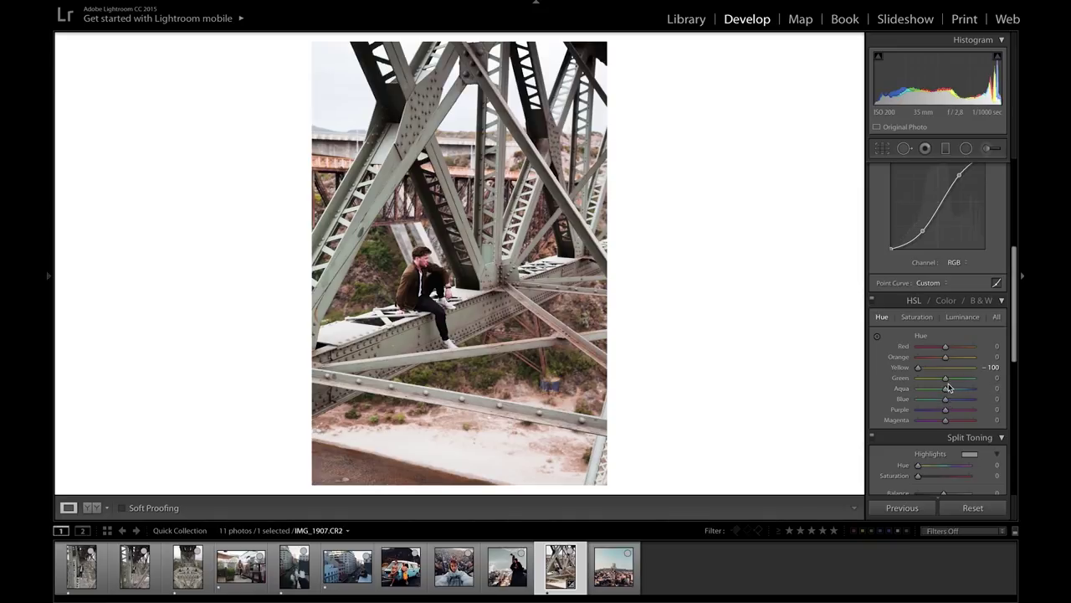
pyautogui.moveTo(945, 379); pyautogui.dragTo(916, 379)
pyautogui.moveTo(946, 389); pyautogui.dragTo(958, 389)
pyautogui.moveTo(946, 401); pyautogui.dragTo(935, 402)
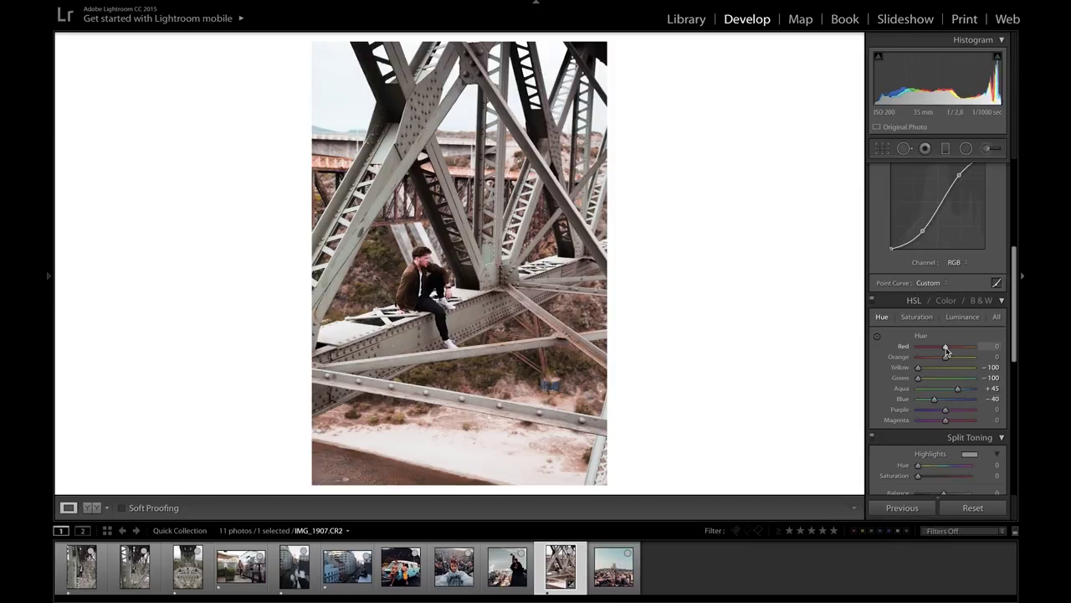
# Set the Red hue to +39 while zoomed in on the man, then compare with the rooftop photo.
pyautogui.moveTo(946, 352); pyautogui.dragTo(952, 351)
pyautogui.press('z')
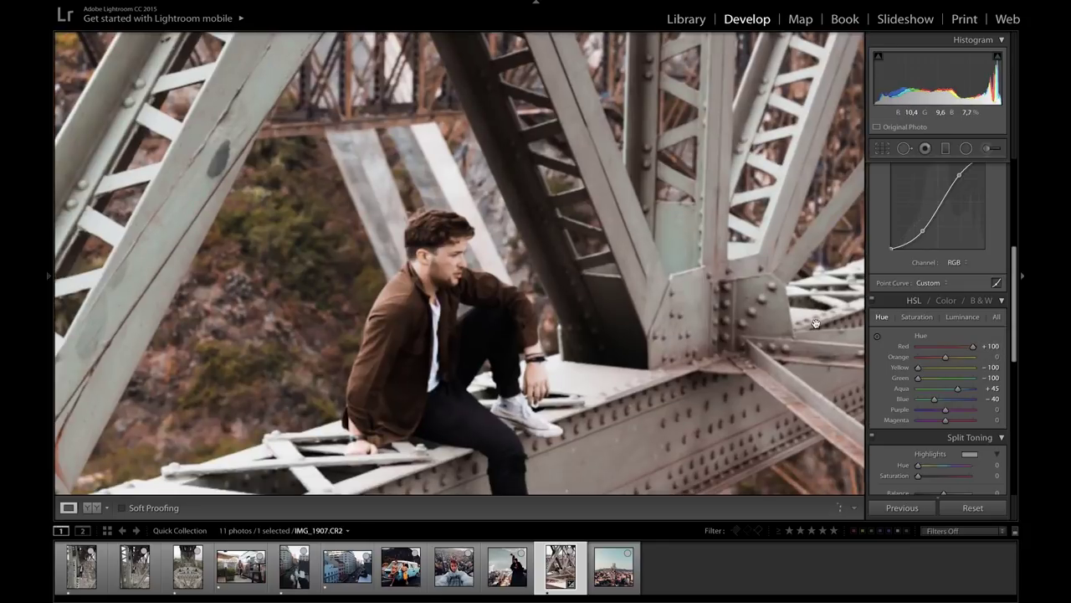
pyautogui.moveTo(975, 358)
pyautogui.mouseDown()
pyautogui.moveTo(962, 352)
pyautogui.moveTo(983, 352)
pyautogui.moveTo(957, 354)
pyautogui.mouseUp()
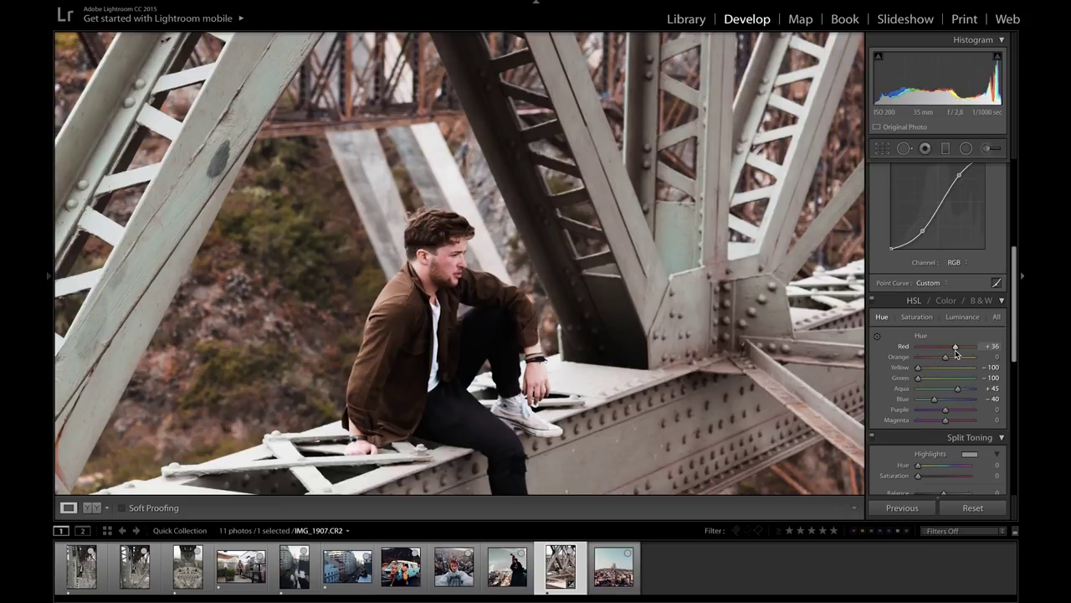
pyautogui.click(734, 337)
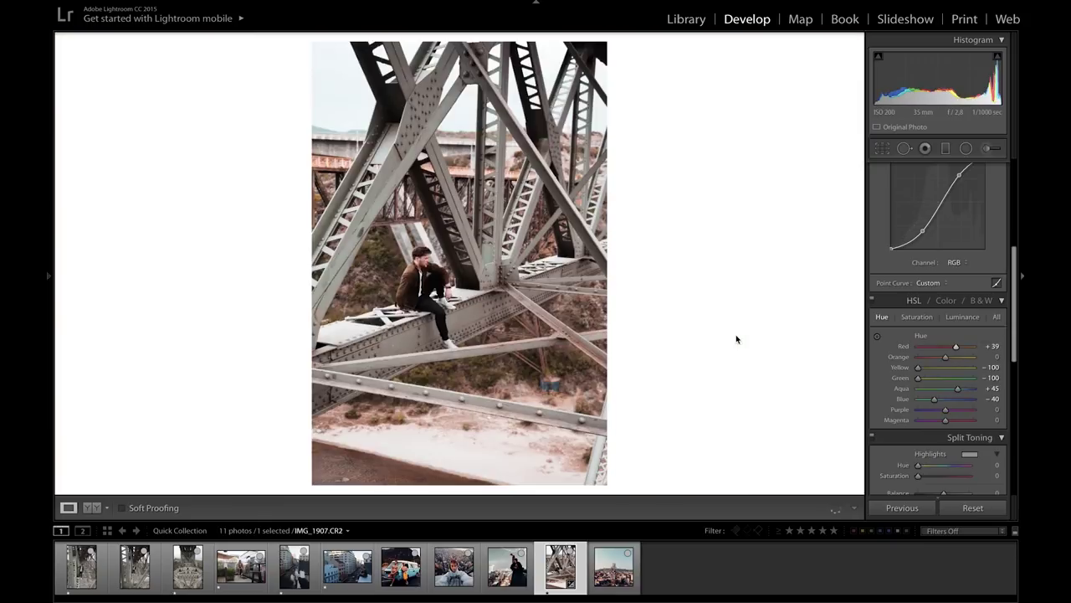
pyautogui.press('Left')
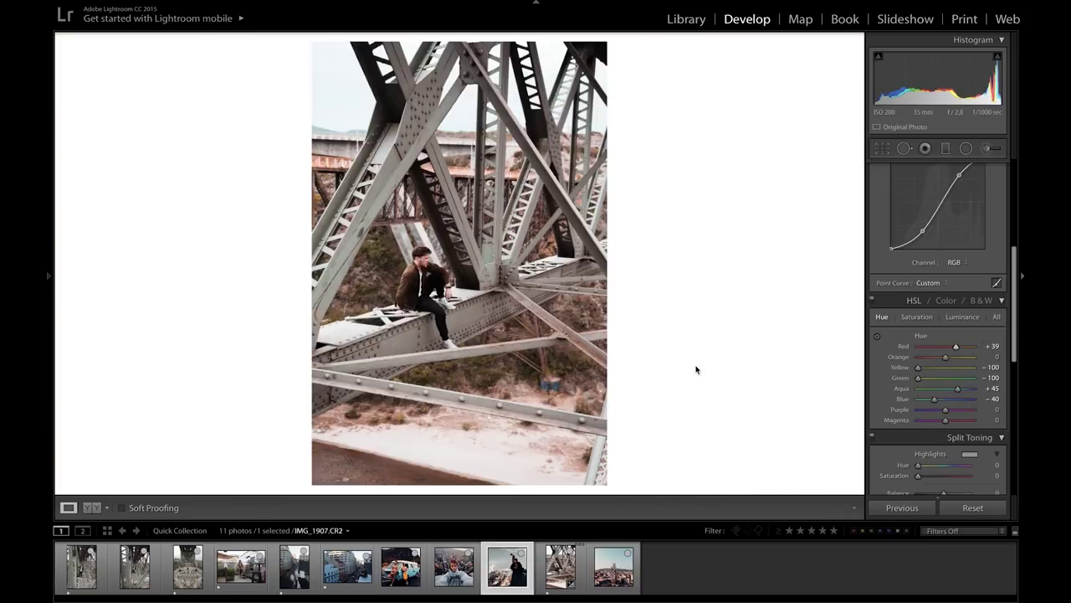
pyautogui.press('Right')
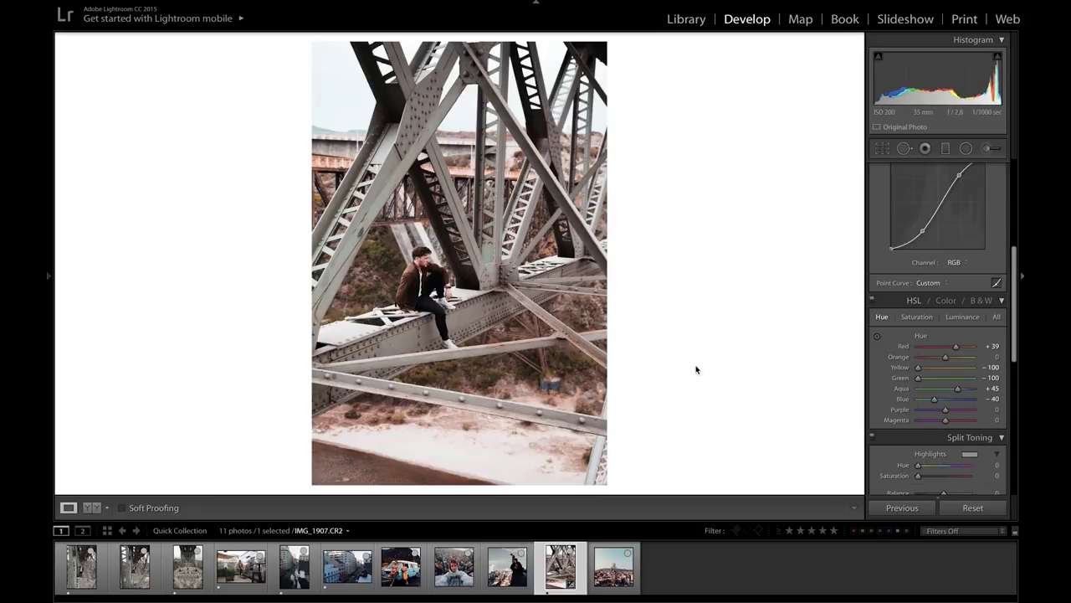
pyautogui.scroll(-1, 890, 389)
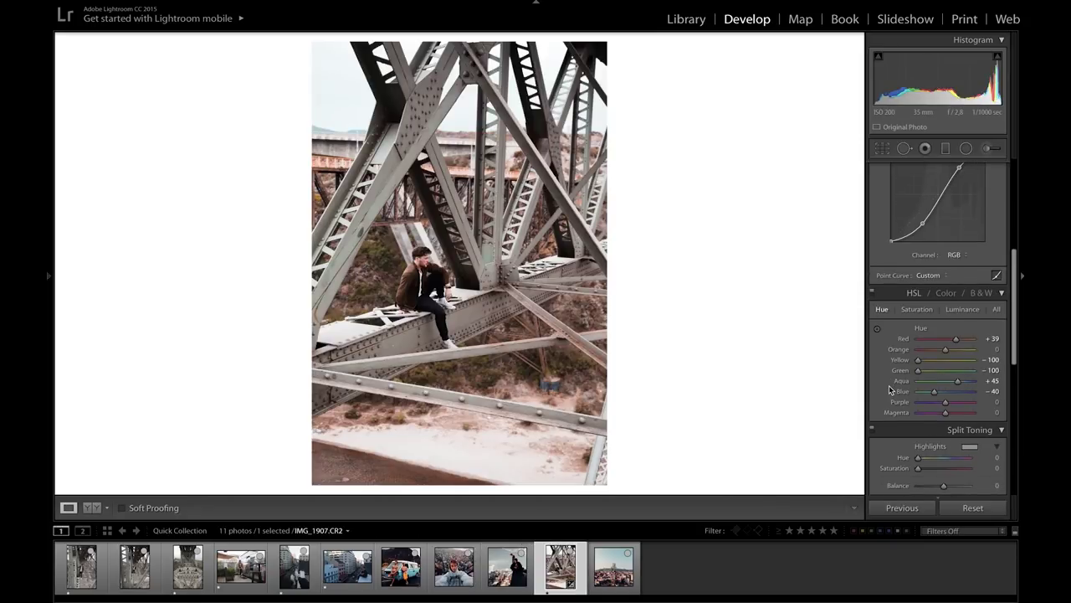
# Set Camera Calibration Blue Primary hue to -72 and compare with neighbouring photos.
pyautogui.scroll(-10, 891, 390)
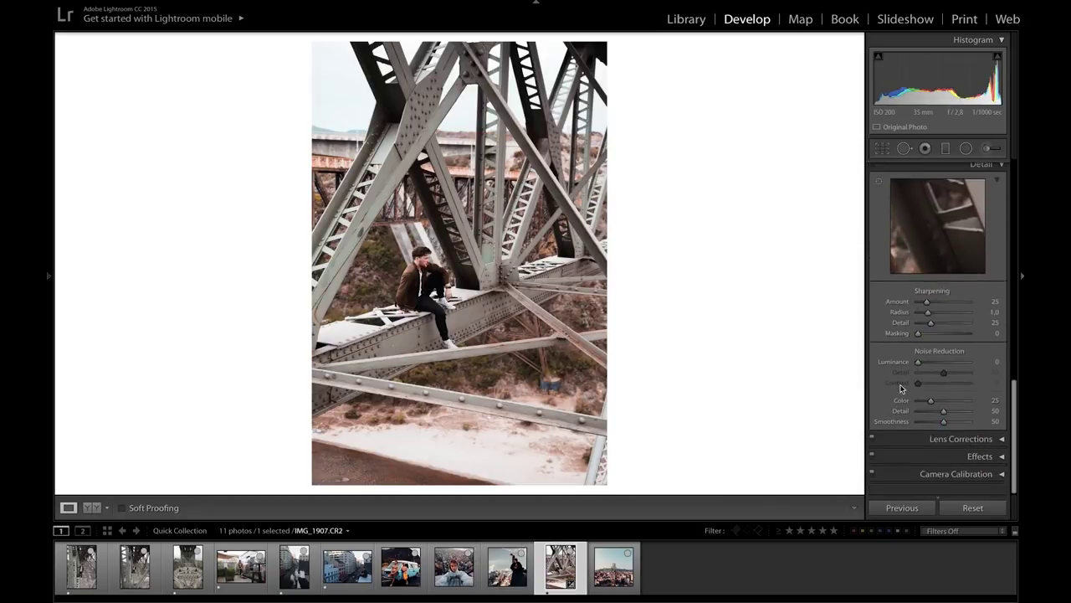
pyautogui.click(1007, 483)
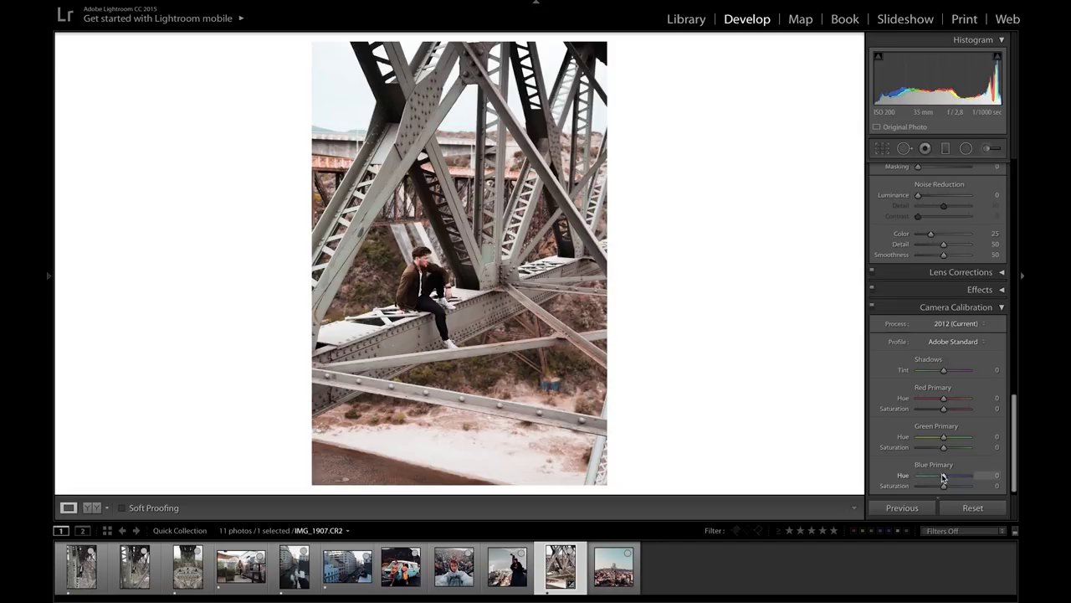
pyautogui.moveTo(943, 477); pyautogui.dragTo(923, 483)
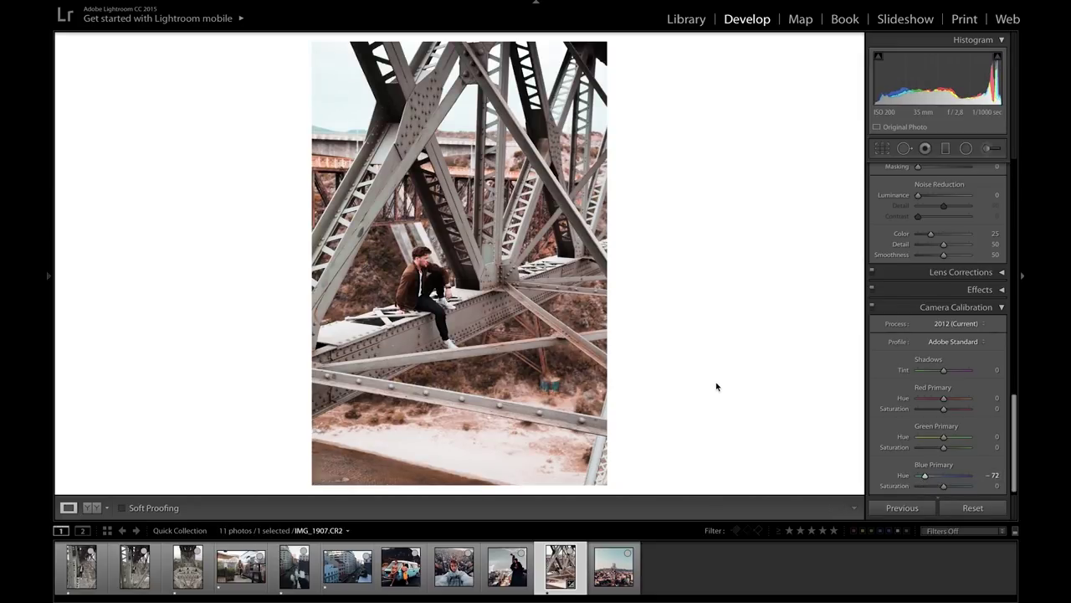
pyautogui.press('Left')
pyautogui.press('Right')
pyautogui.press('Right')
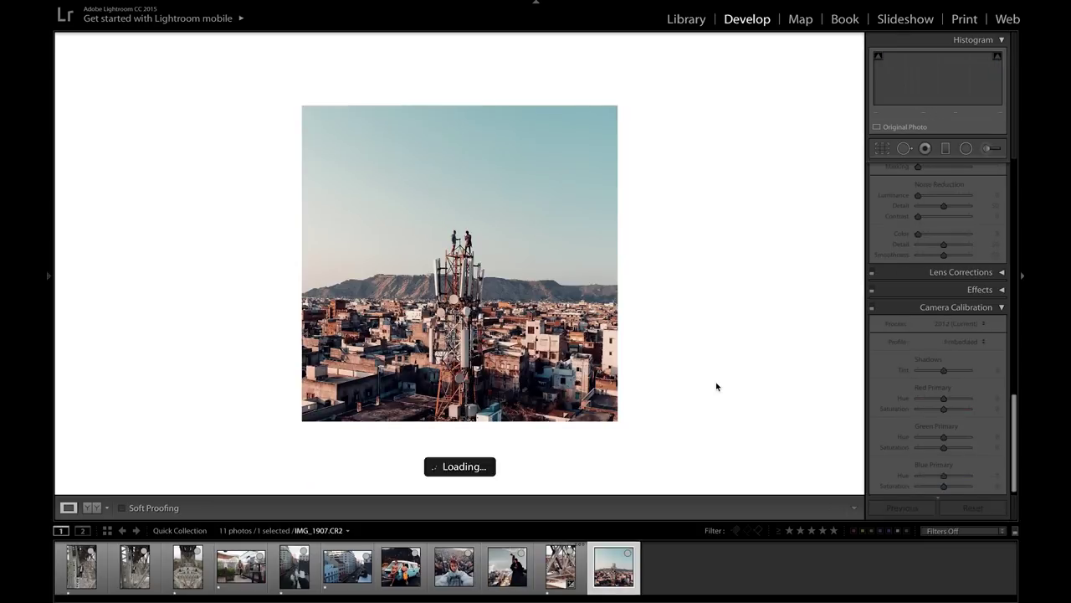
pyautogui.press('Left')
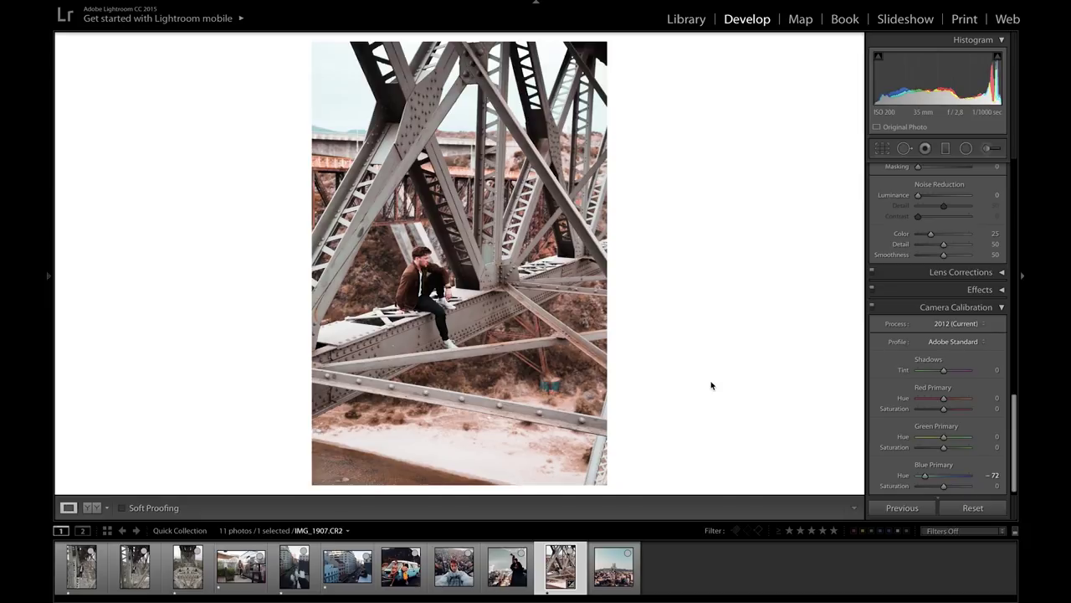
# Straighten the bridge photo by rotating it about -1.23° in the crop tool.
pyautogui.press('r')
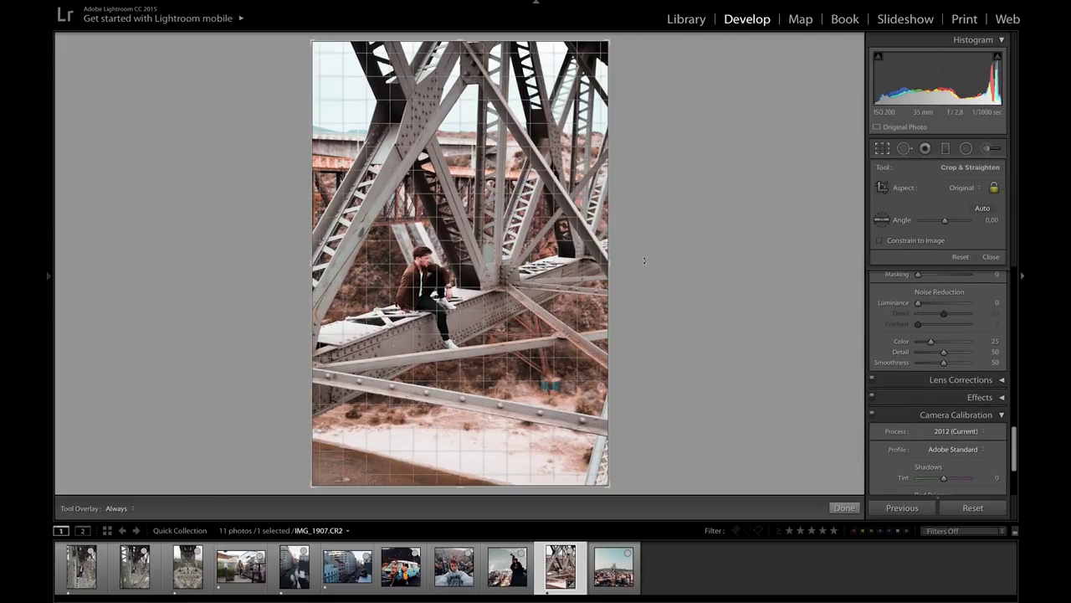
pyautogui.moveTo(649, 280); pyautogui.dragTo(644, 256)
pyautogui.press('Return')
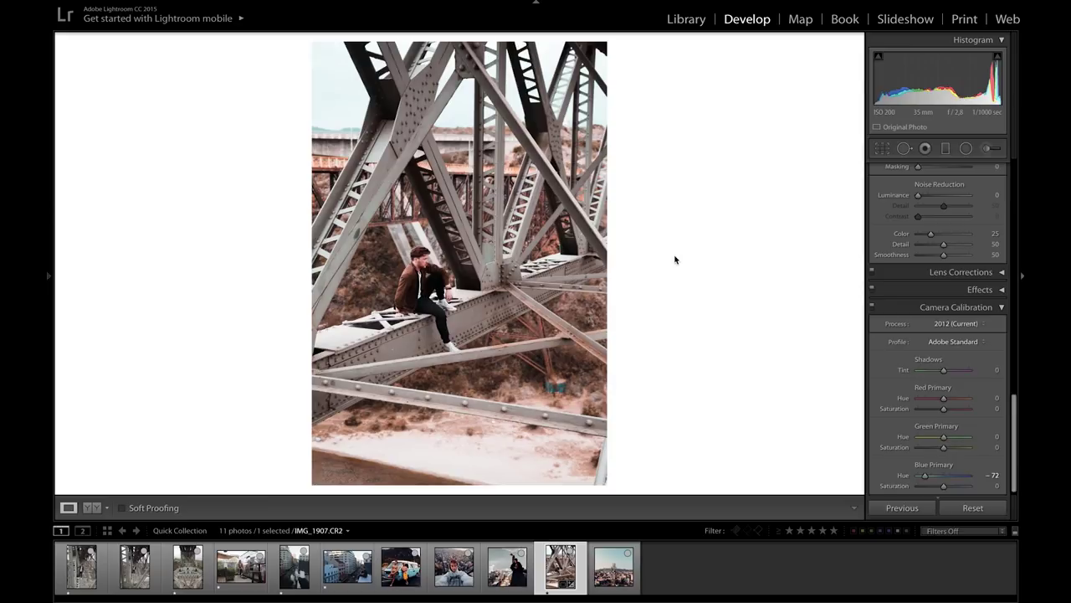
# Collapse Camera Calibration and move to the night rooftop city photo.
pyautogui.scroll(-1, 955, 386)
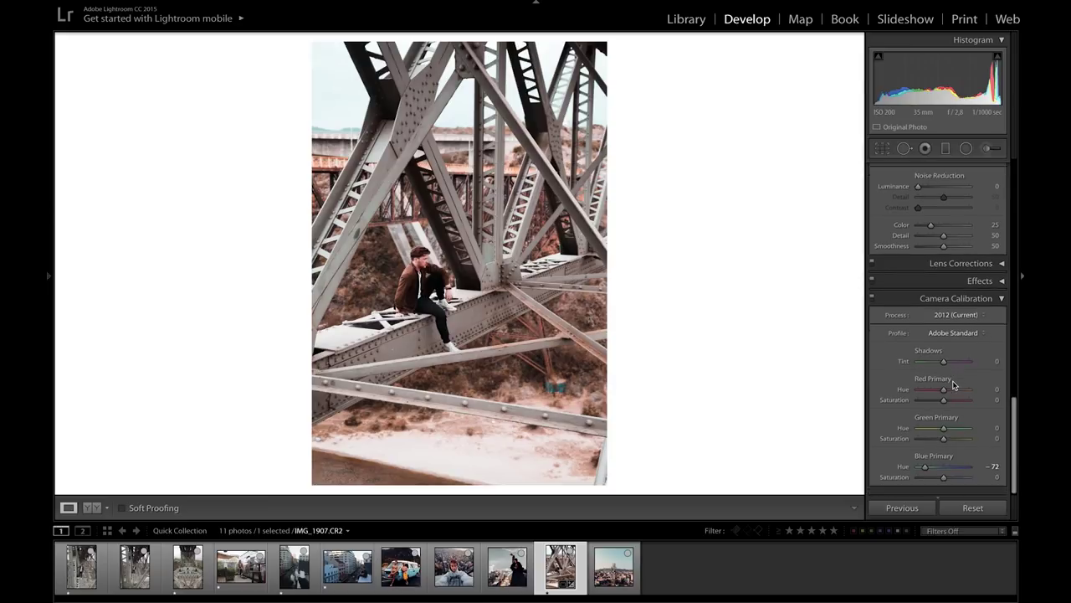
pyautogui.click(1003, 303)
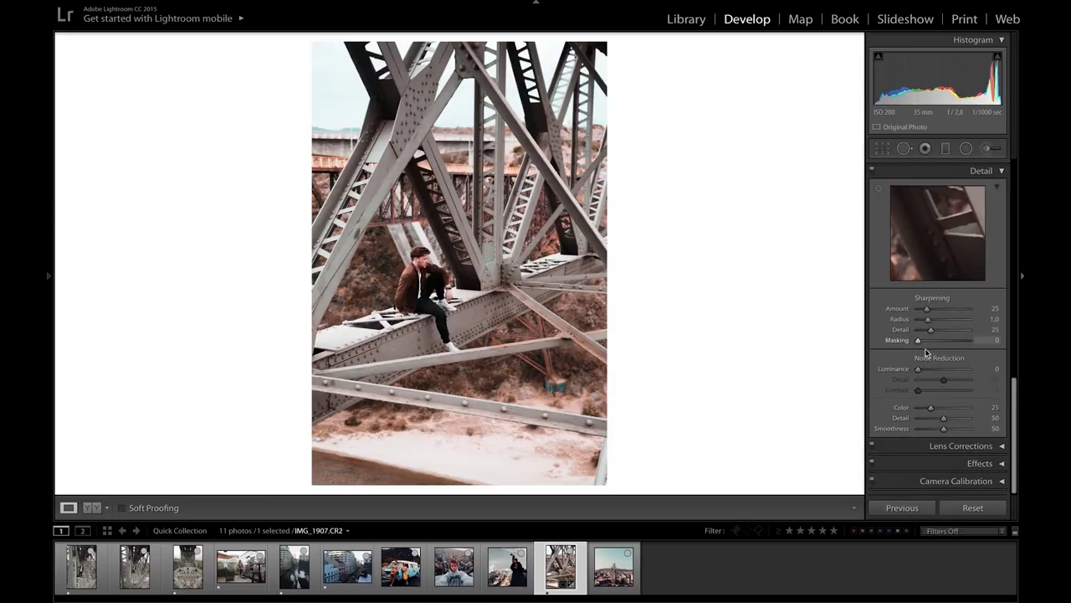
pyautogui.press('Right')
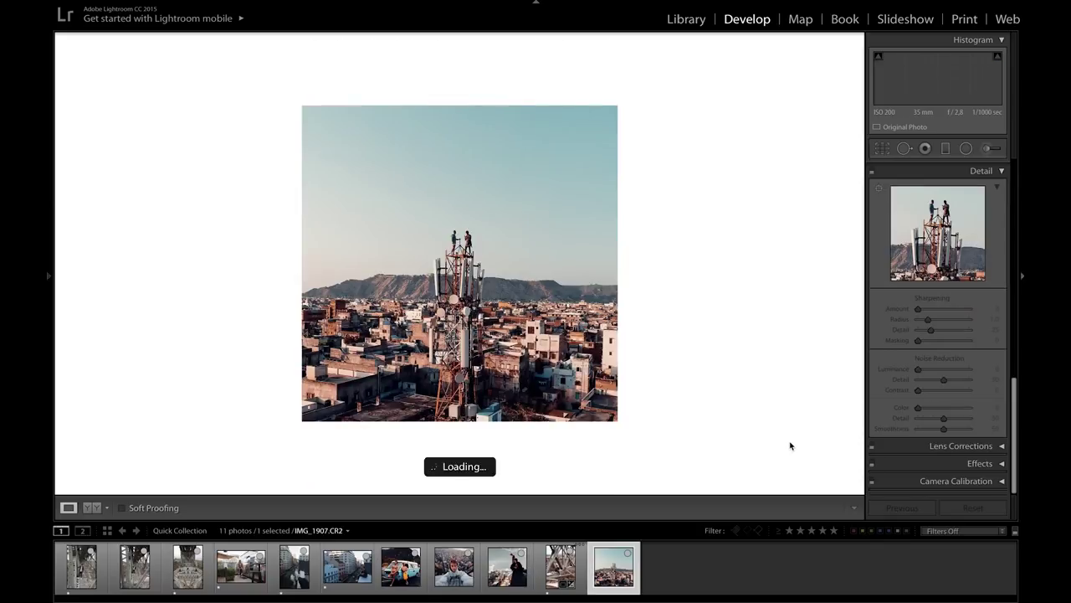
pyautogui.press('Left')
pyautogui.press('Left')
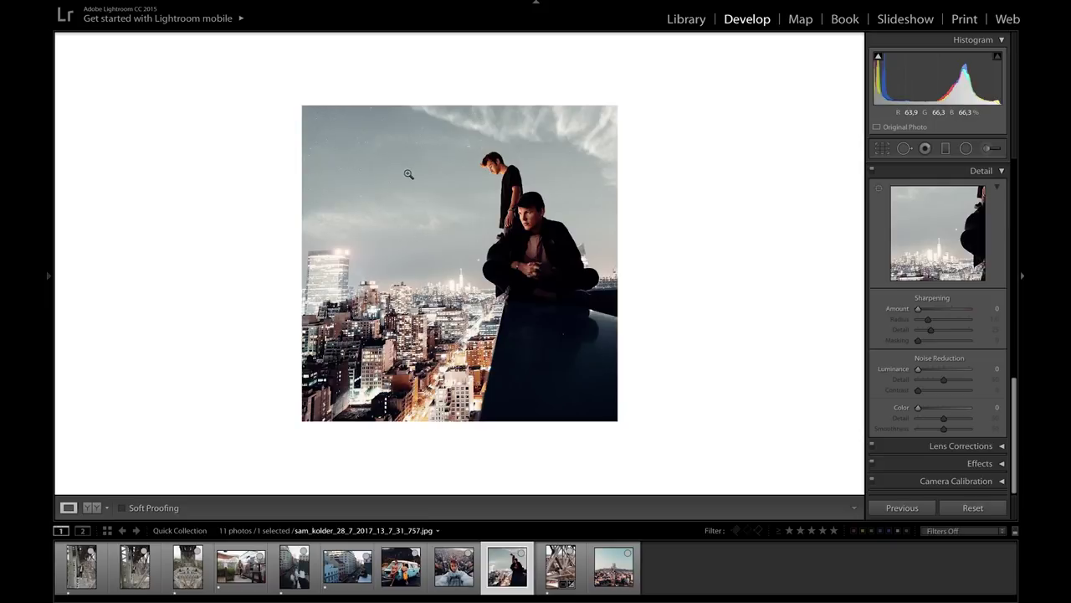
# Look back at the selfie and van photos, then reopen IMG_1907.CR2.
pyautogui.press('Left')
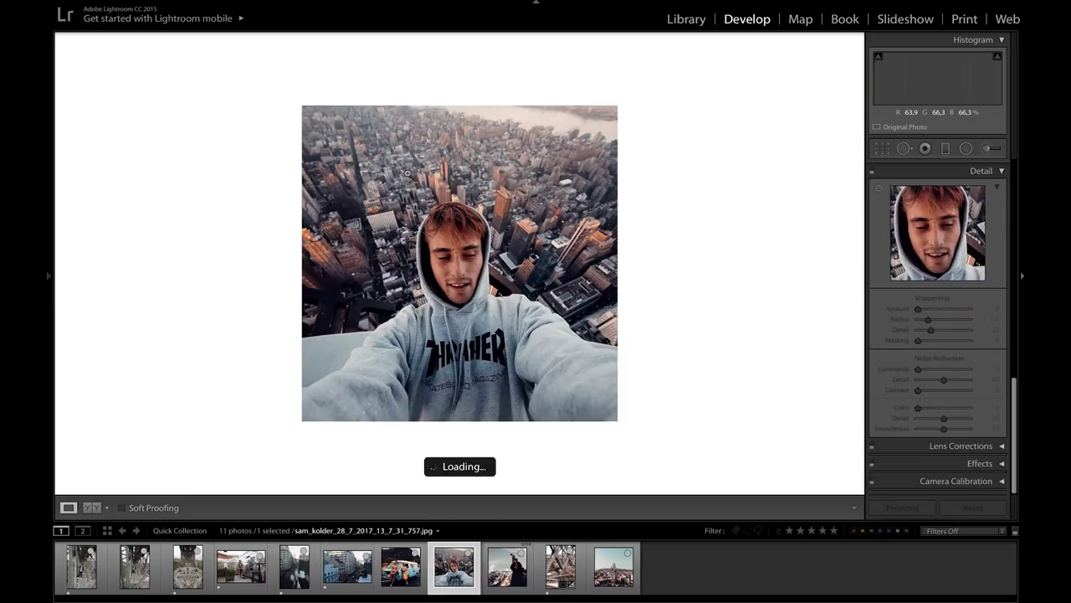
pyautogui.press('Left')
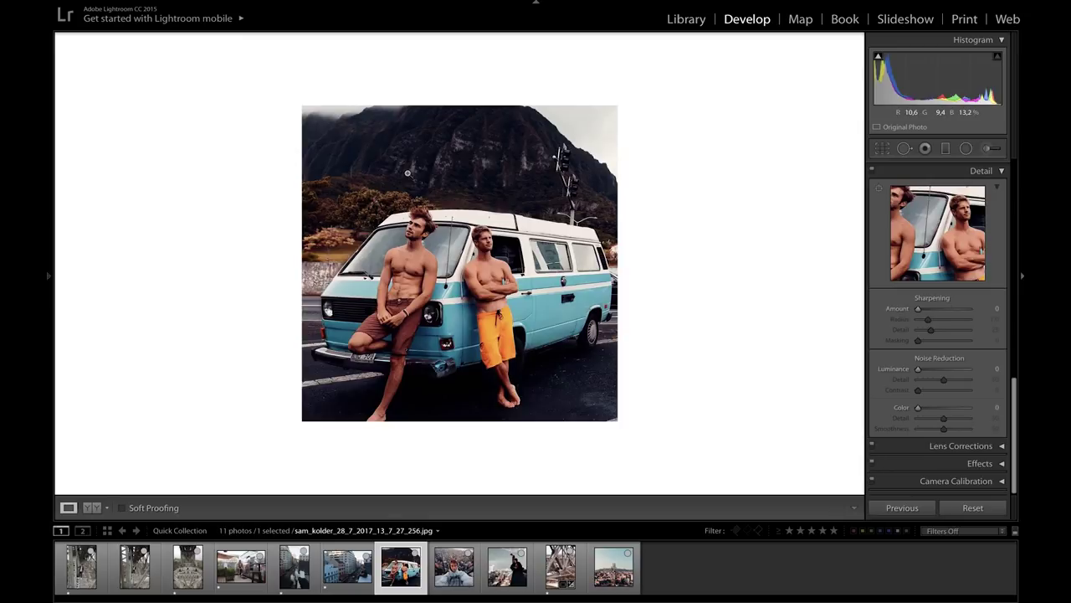
pyautogui.click(561, 566)
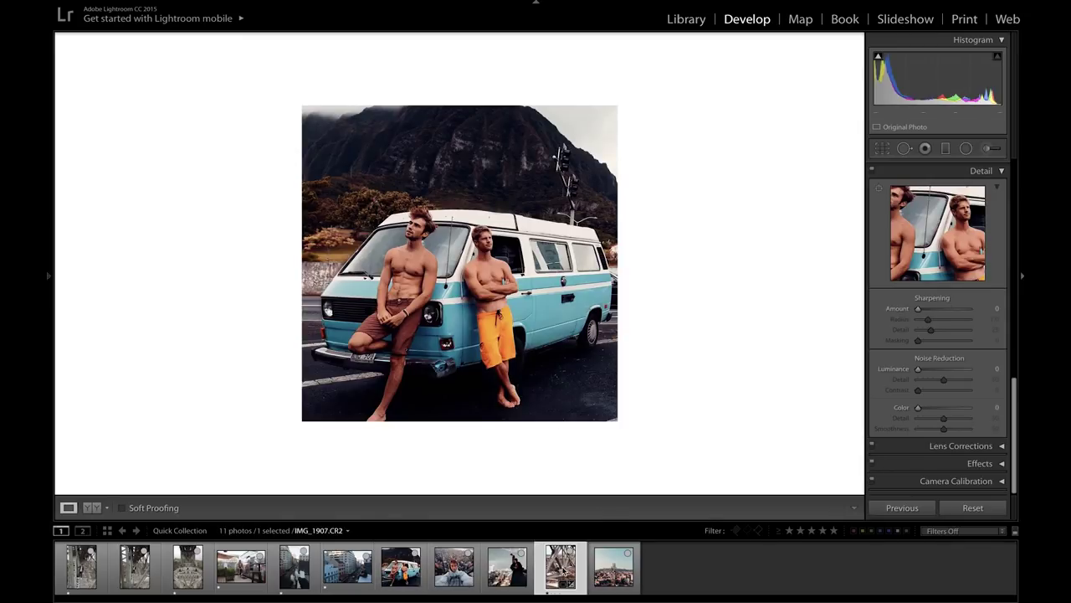
pyautogui.scroll(10, 959, 276)
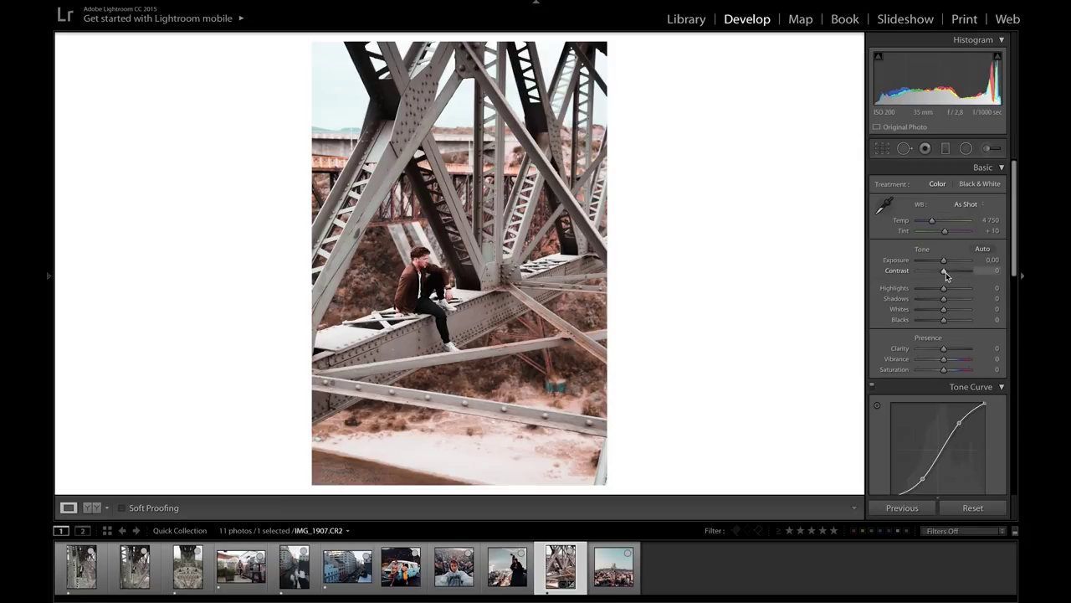
# Raise contrast to +25 and shadows to +57, and deepen blacks to -26.
pyautogui.moveTo(946, 272); pyautogui.dragTo(951, 277)
pyautogui.press('Left')
pyautogui.press('Left')
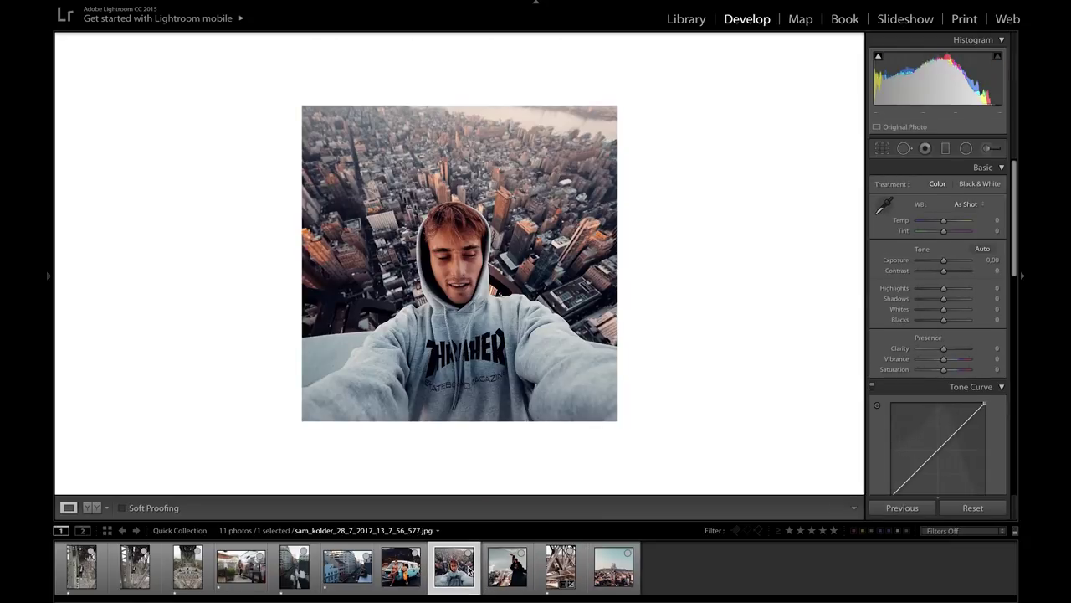
pyautogui.click(508, 567)
pyautogui.click(561, 567)
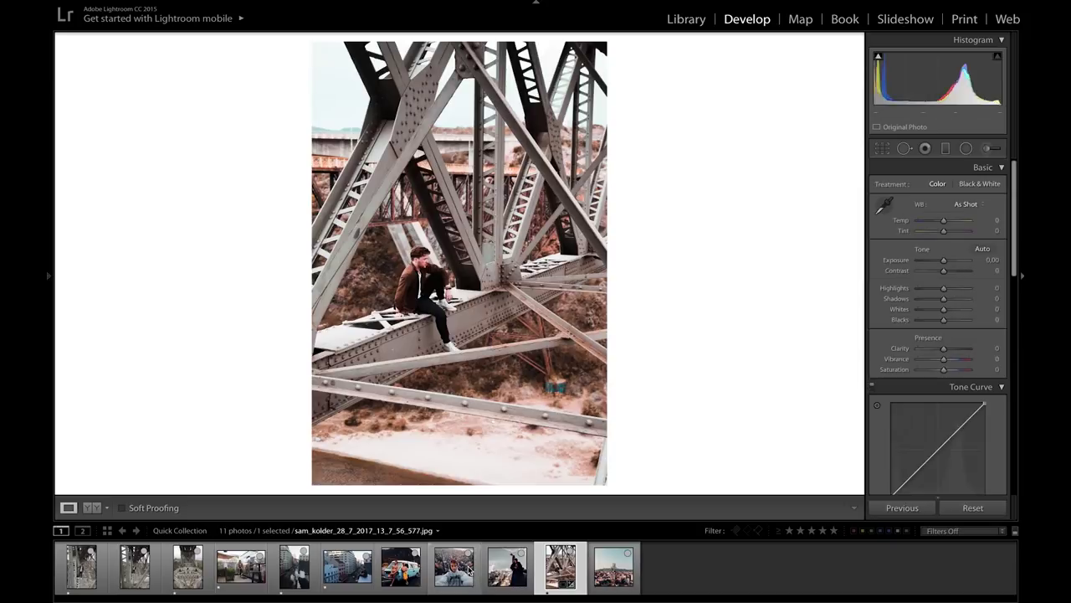
pyautogui.click(958, 299)
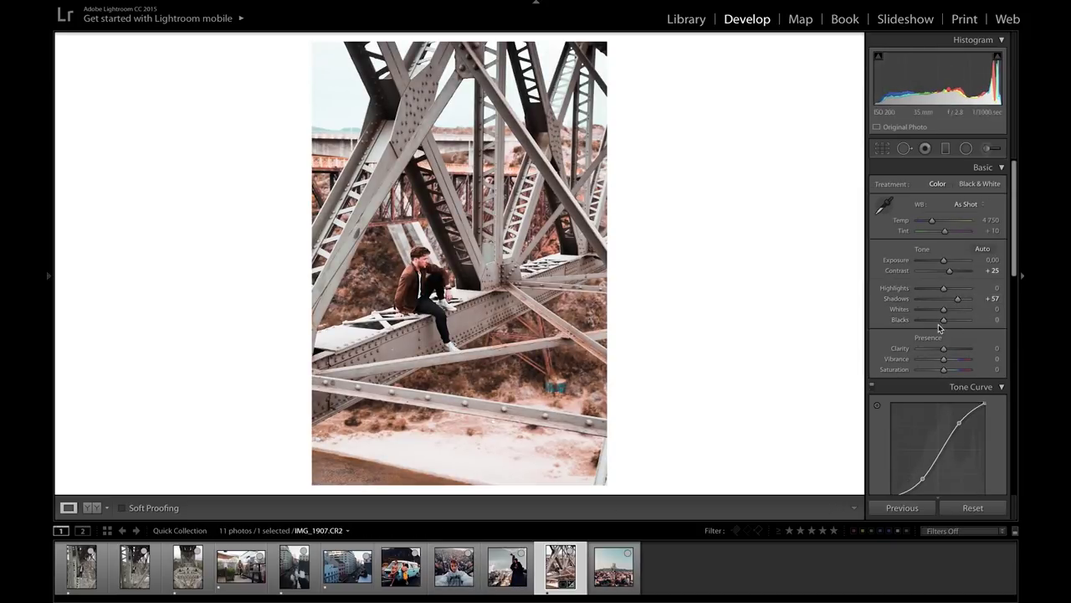
pyautogui.moveTo(939, 327); pyautogui.dragTo(945, 355)
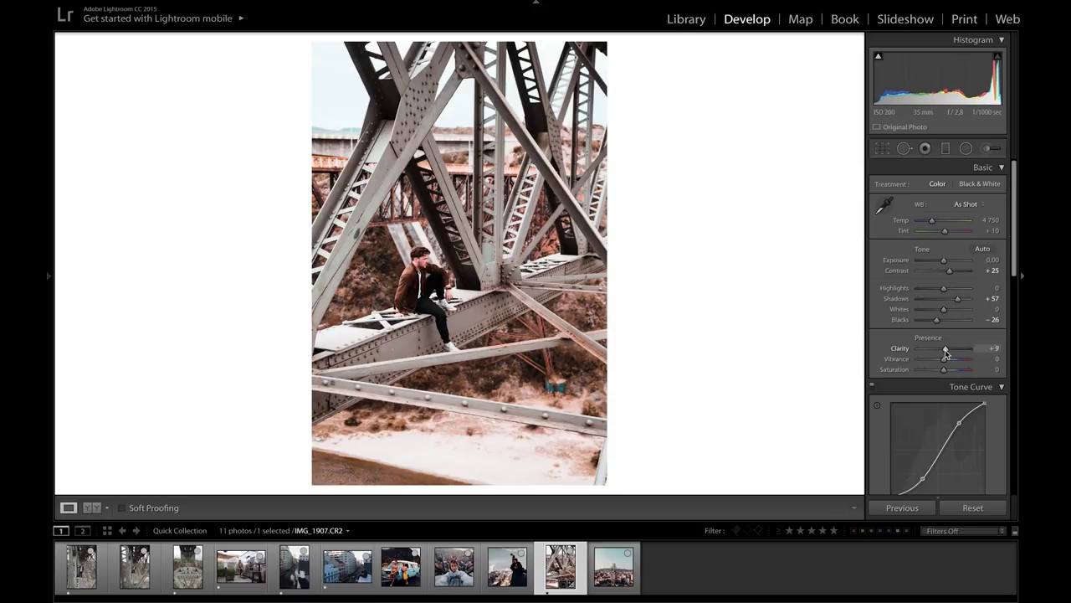
# Compare with the rooftop and tower photos, then set clarity to +5 and saturation to -20.
pyautogui.press('Left')
pyautogui.press('Left')
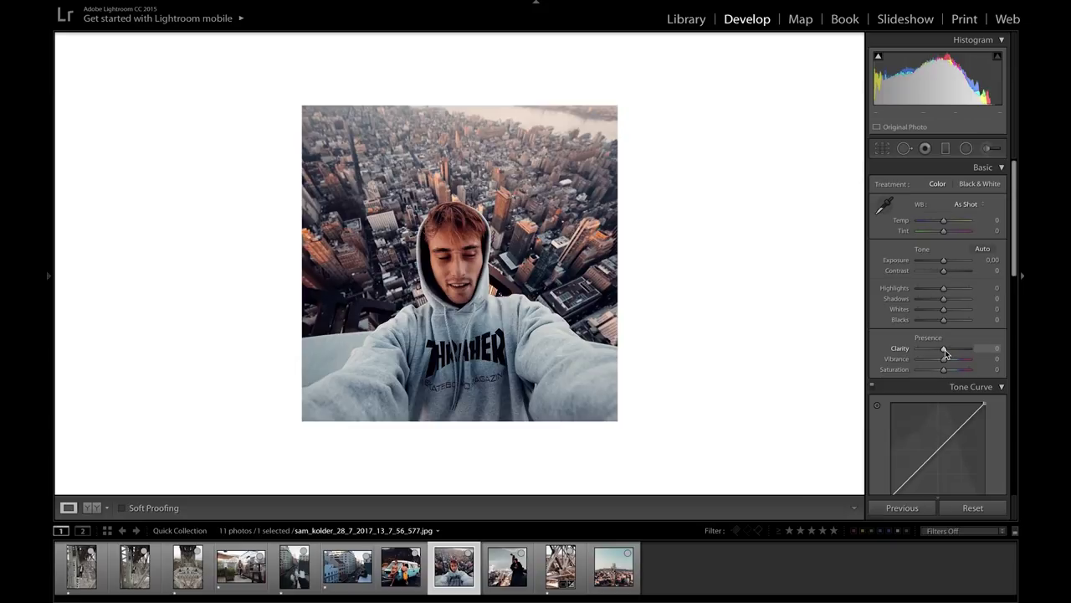
pyautogui.press('Right')
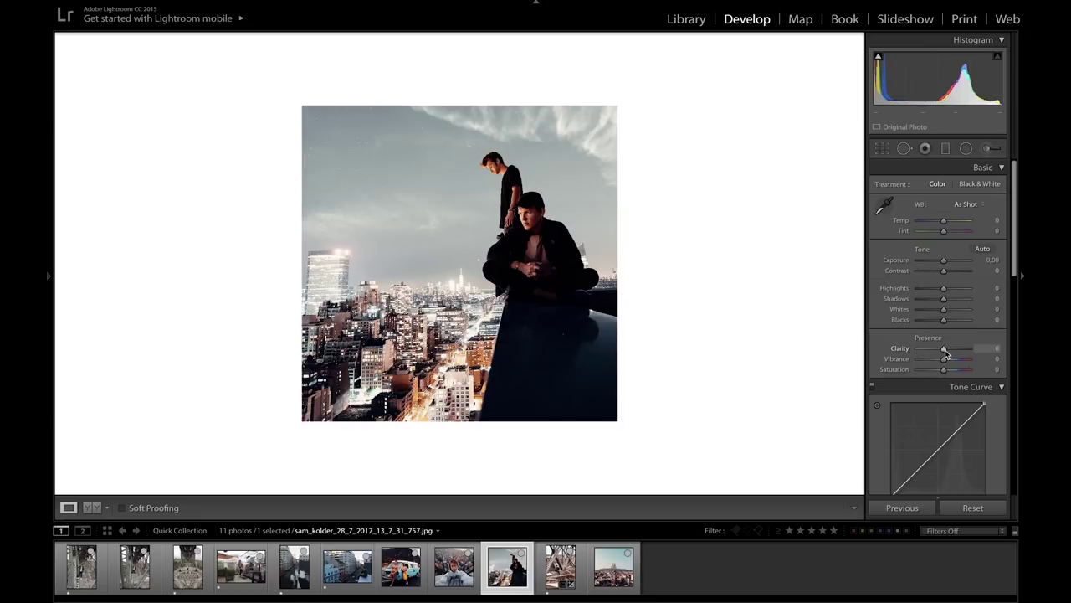
pyautogui.press('Right')
pyautogui.press('Right')
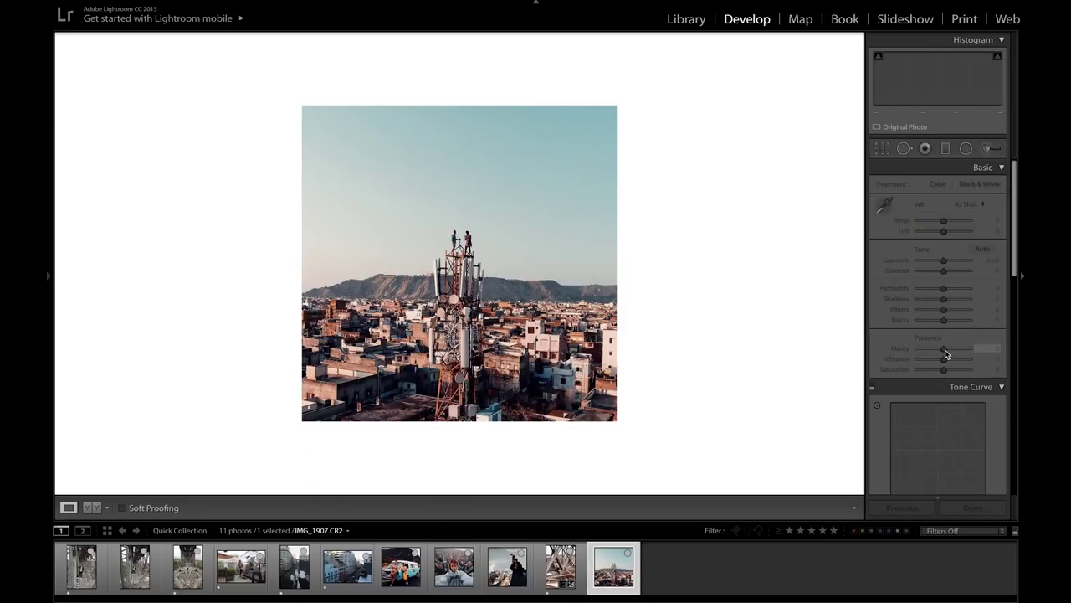
pyautogui.press('Left')
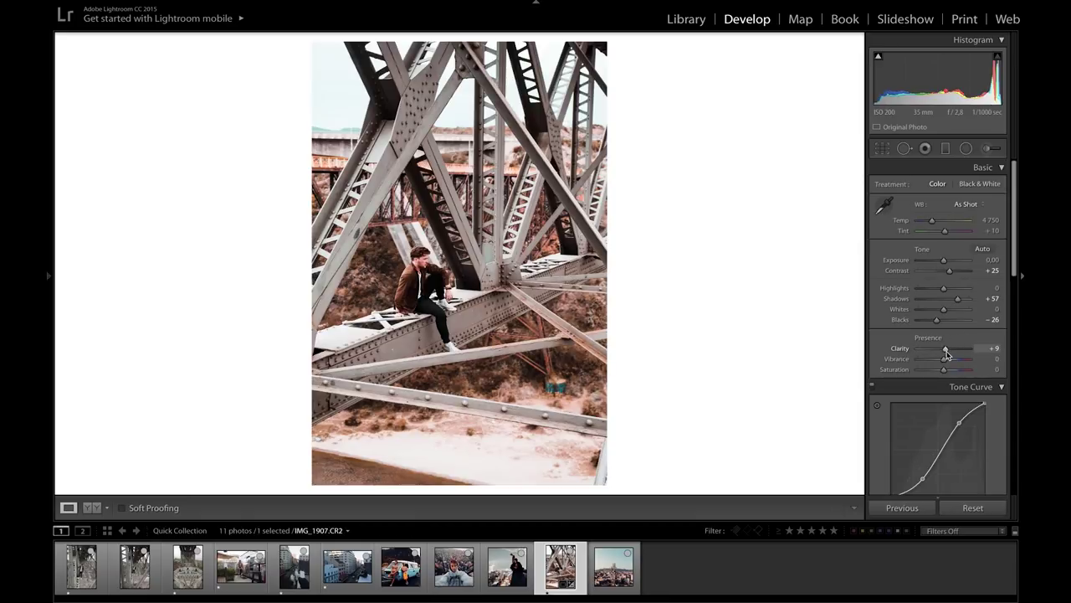
pyautogui.moveTo(946, 355)
pyautogui.mouseDown()
pyautogui.moveTo(958, 363)
pyautogui.moveTo(938, 375)
pyautogui.moveTo(955, 363)
pyautogui.mouseUp()
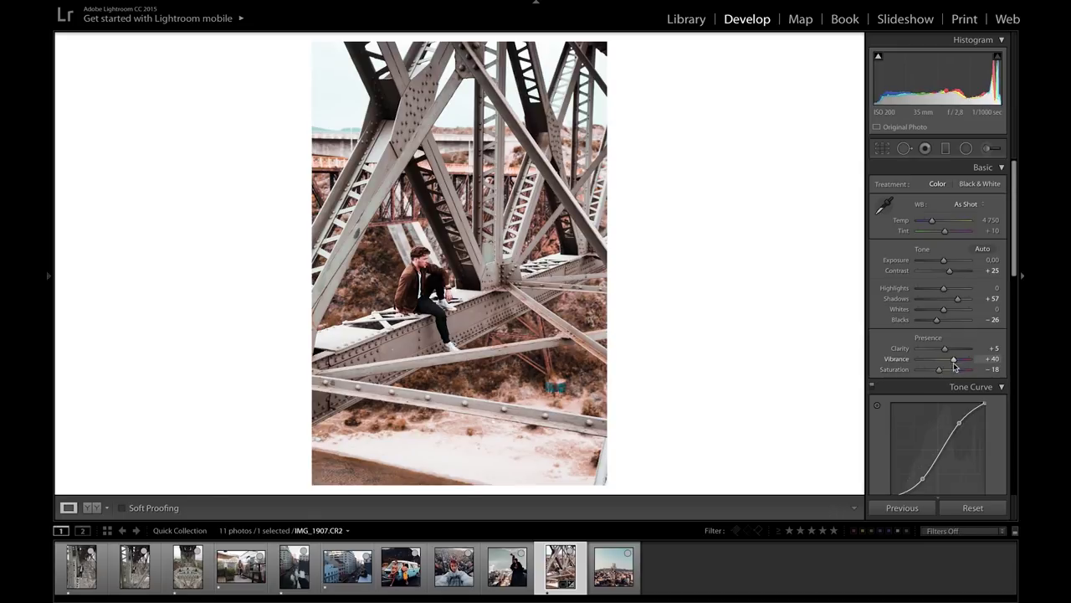
pyautogui.moveTo(942, 373); pyautogui.dragTo(940, 373)
# Fine-tune the white balance temperature to 4646 and raise Whites to +47.
pyautogui.moveTo(931, 221); pyautogui.dragTo(929, 223)
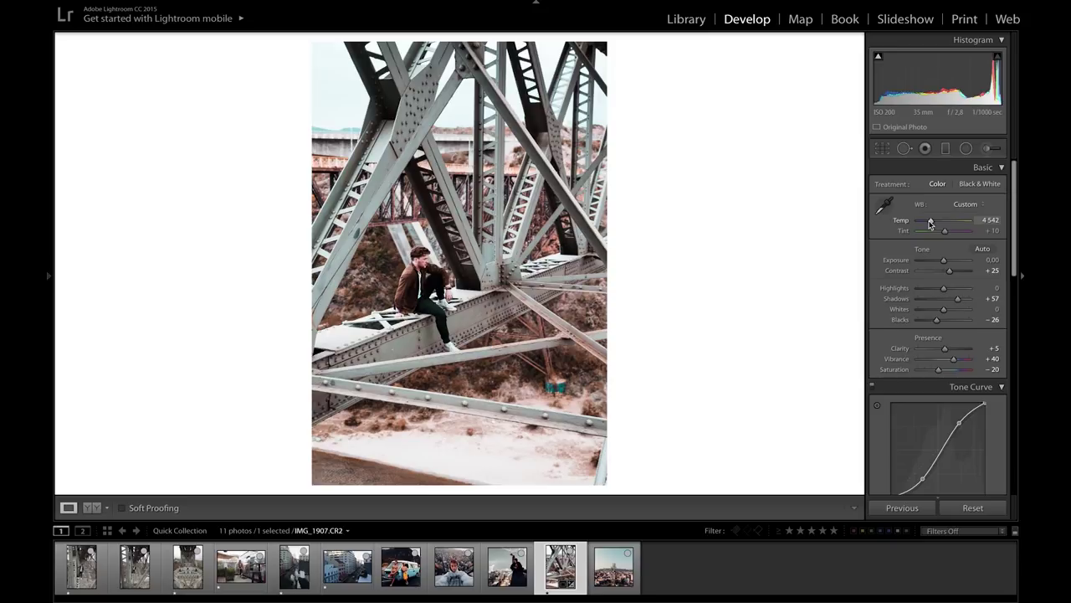
pyautogui.moveTo(930, 223)
pyautogui.mouseDown()
pyautogui.moveTo(946, 226)
pyautogui.moveTo(920, 226)
pyautogui.moveTo(934, 225)
pyautogui.mouseUp()
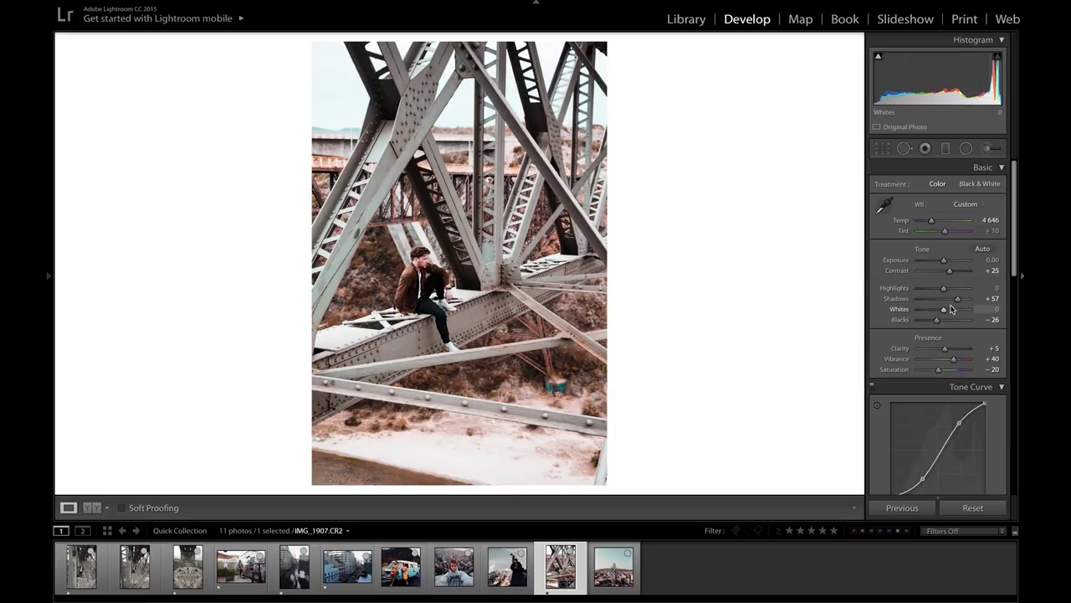
pyautogui.moveTo(954, 312); pyautogui.dragTo(957, 312)
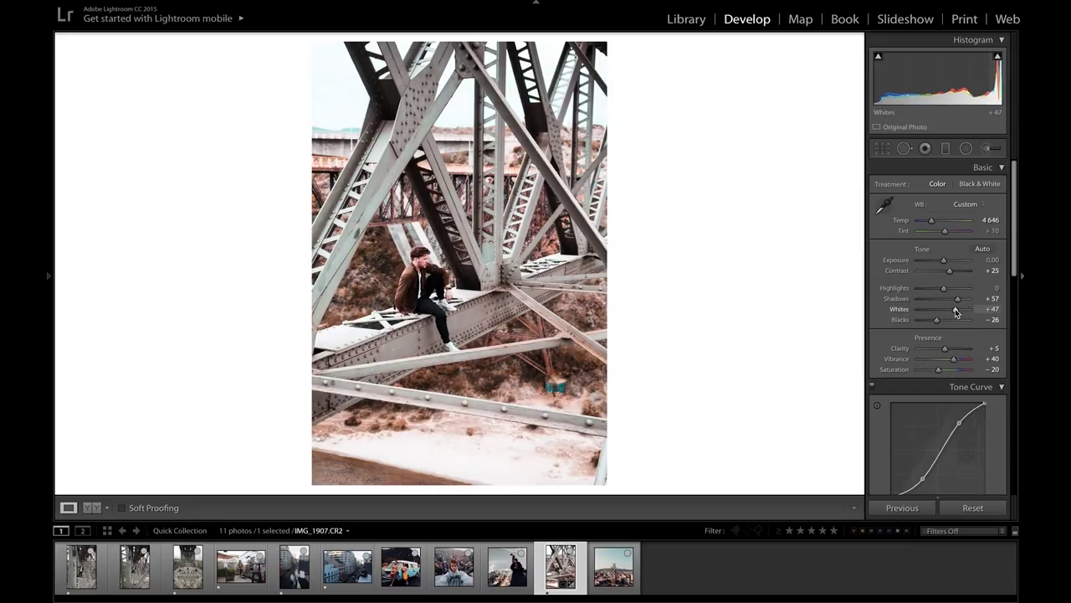
# In HSL Saturation, raise Blue to +50, Aqua to +39 and Orange to about +36.
pyautogui.scroll(-3, 939, 335)
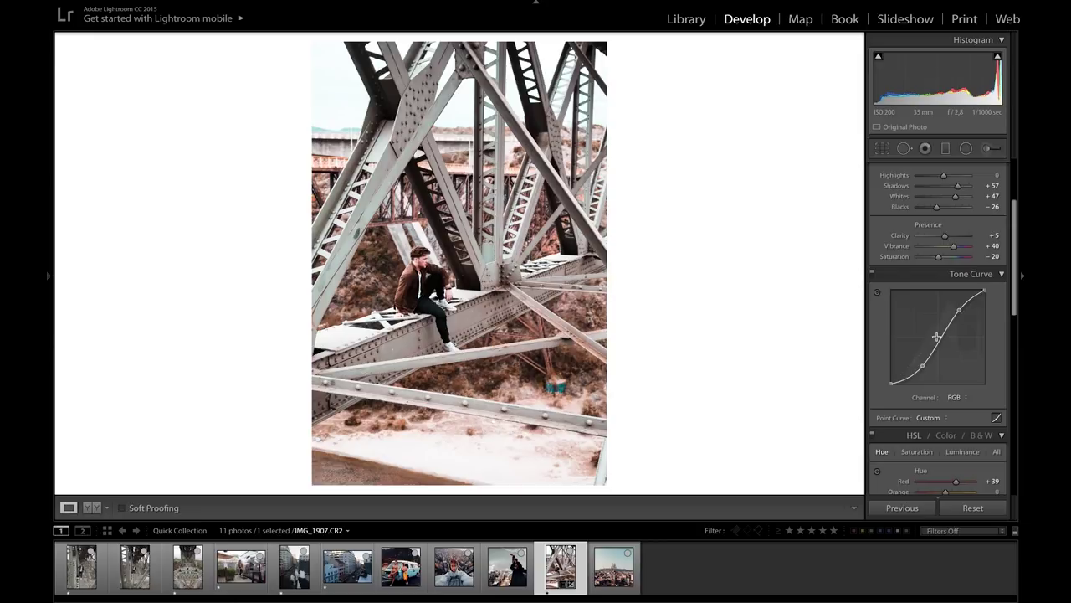
pyautogui.scroll(-6, 938, 336)
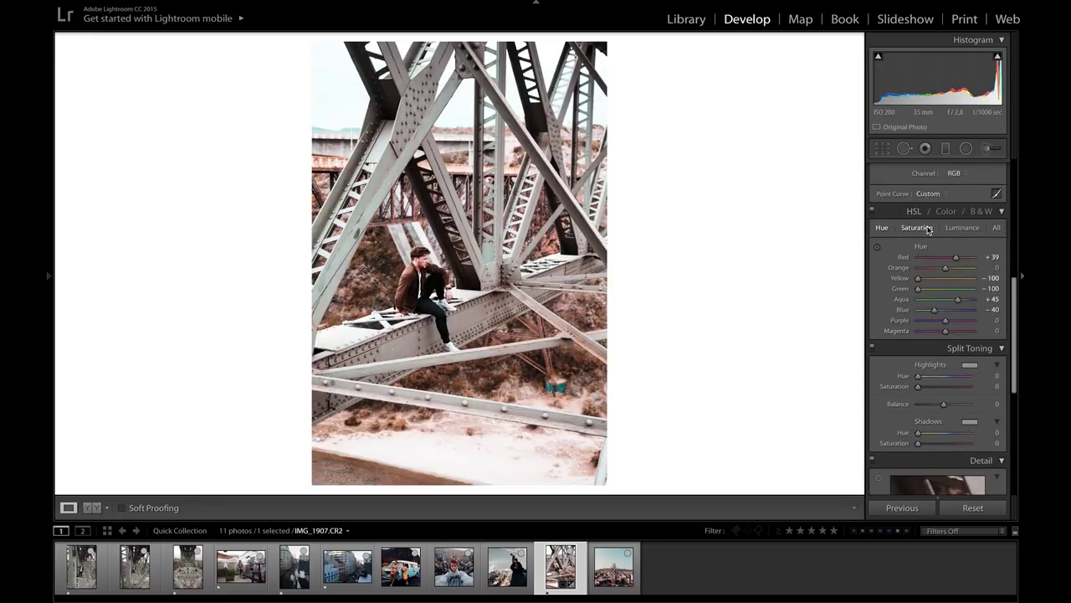
pyautogui.click(930, 230)
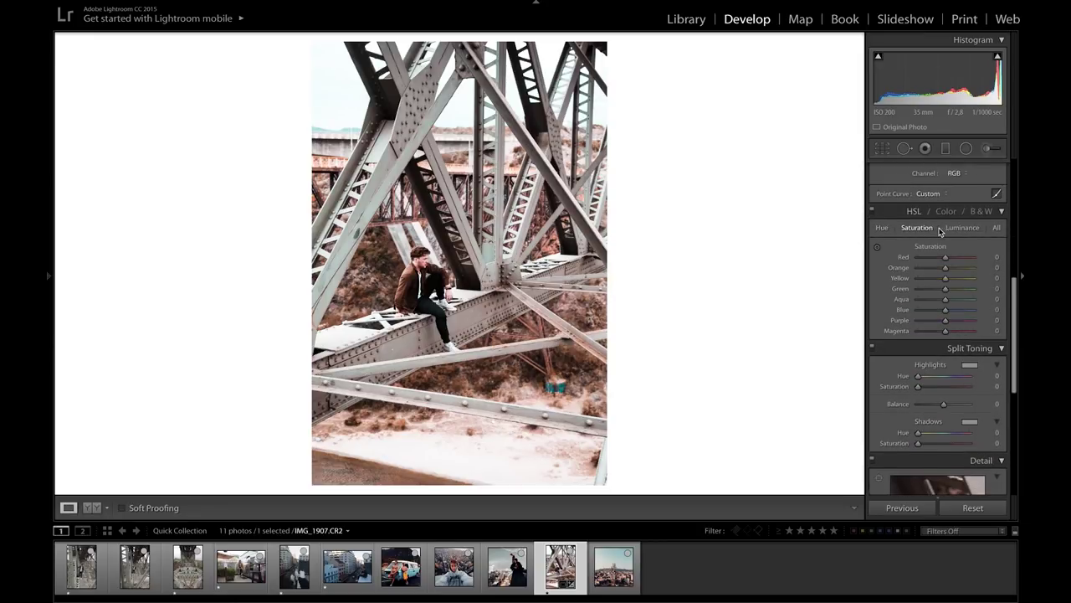
pyautogui.click(960, 311)
pyautogui.click(957, 299)
pyautogui.click(956, 268)
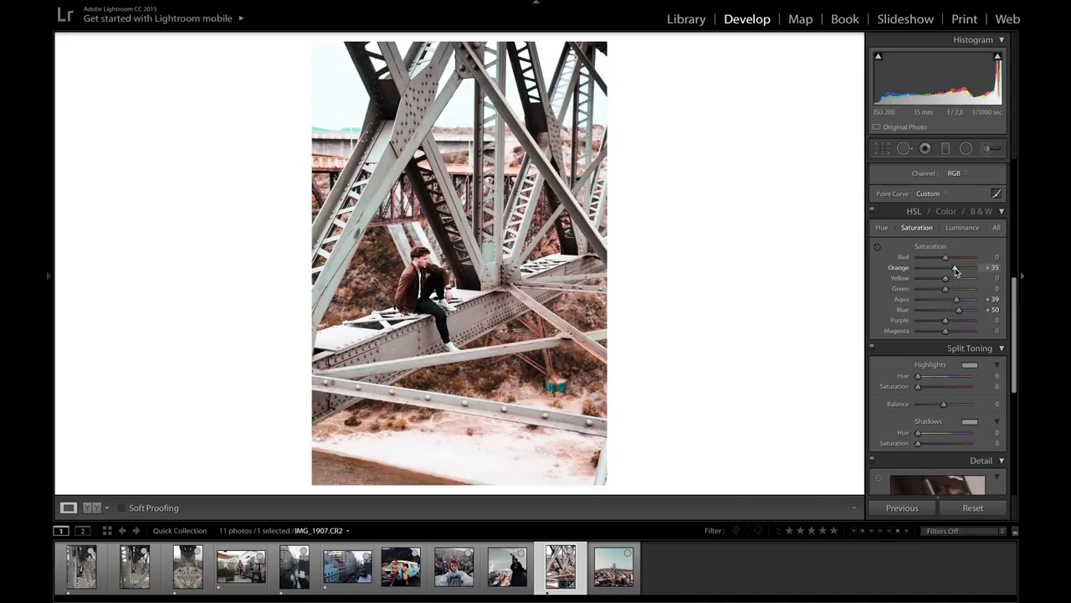
pyautogui.moveTo(956, 270); pyautogui.dragTo(953, 271)
# In HSL Luminance, brighten Blue to +29, then step to the next photo.
pyautogui.click(960, 228)
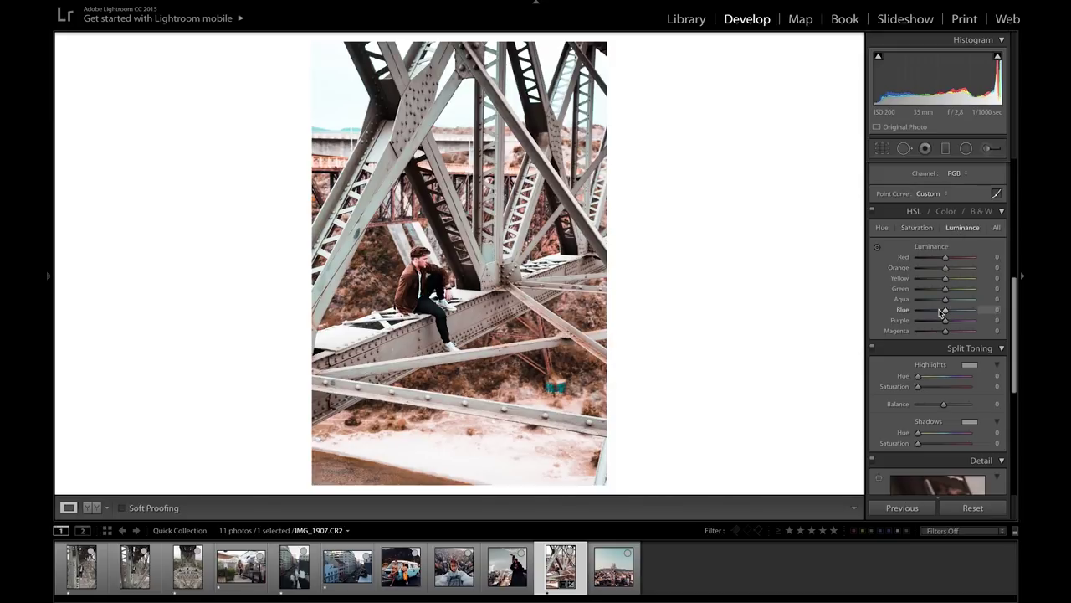
pyautogui.press('Right')
pyautogui.press('Left')
pyautogui.moveTo(948, 313); pyautogui.dragTo(954, 315)
pyautogui.press('Right')
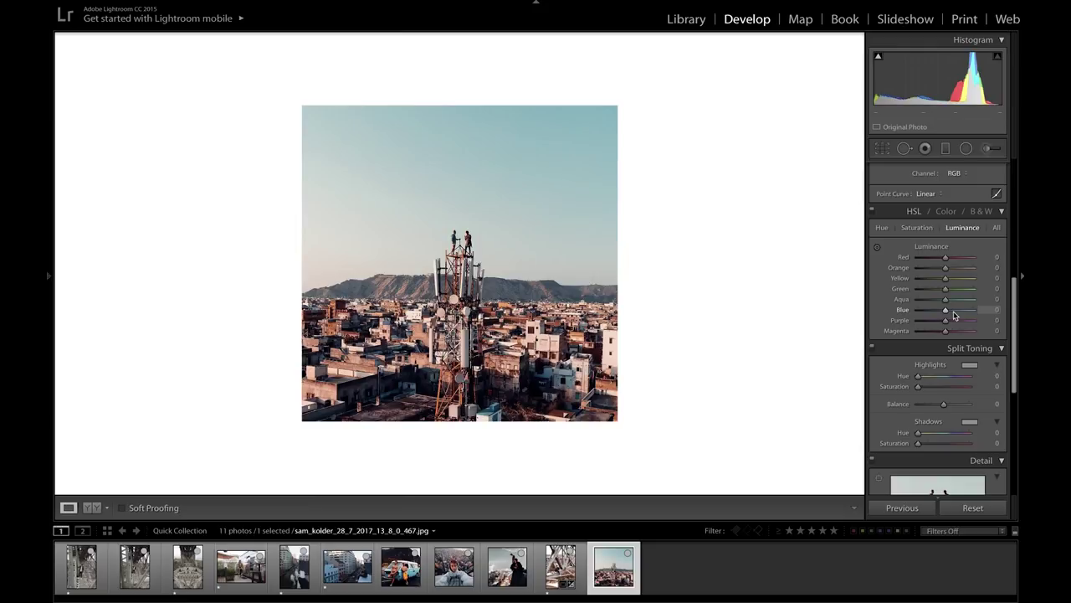
# Step back through the rooftop, hoodie selfie and van photos, return to the bridge photo, then switch to Chrome.
pyautogui.press('Left')
pyautogui.press('Left')
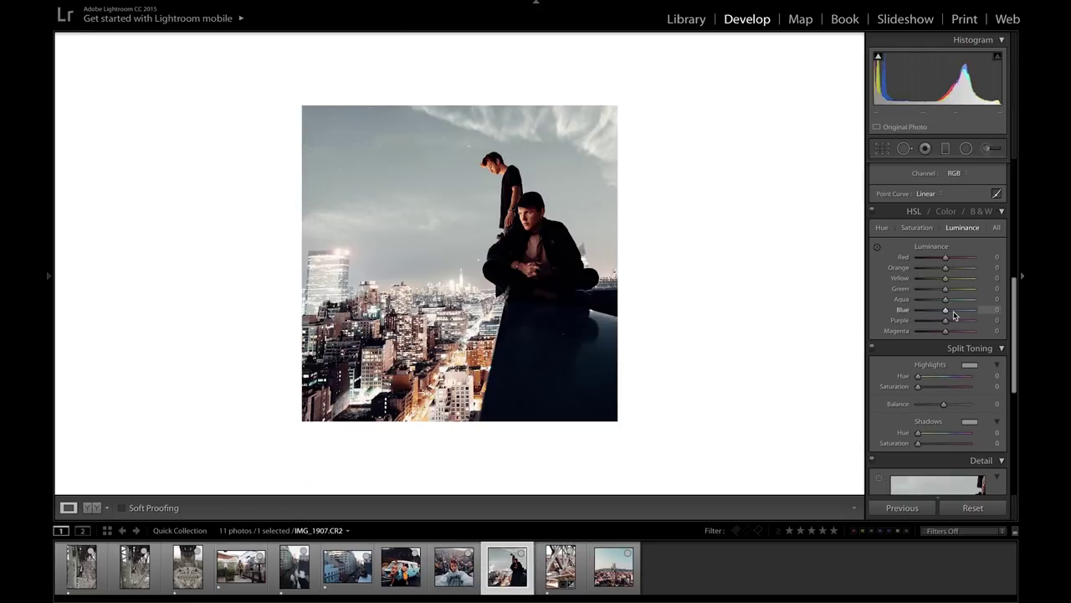
pyautogui.press('Left')
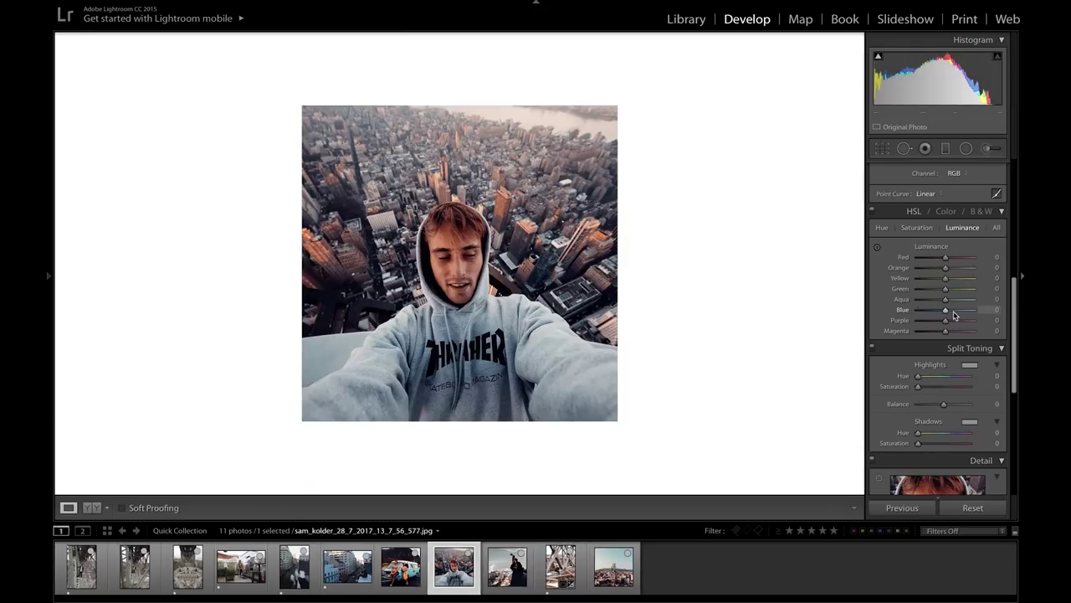
pyautogui.press('Left')
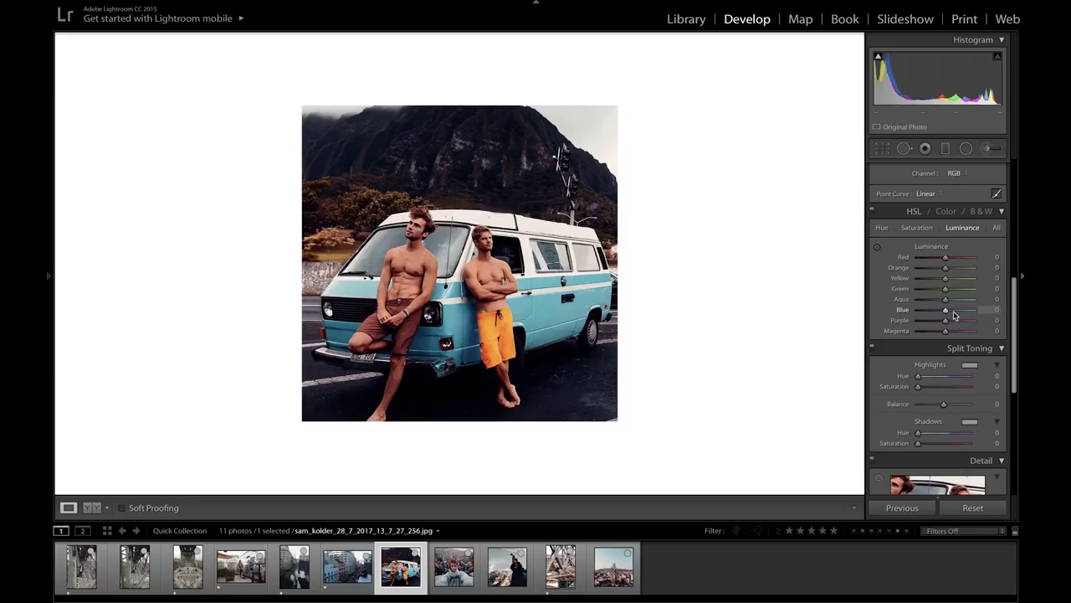
pyautogui.press('Right')
pyautogui.press('Right')
pyautogui.press('Right')
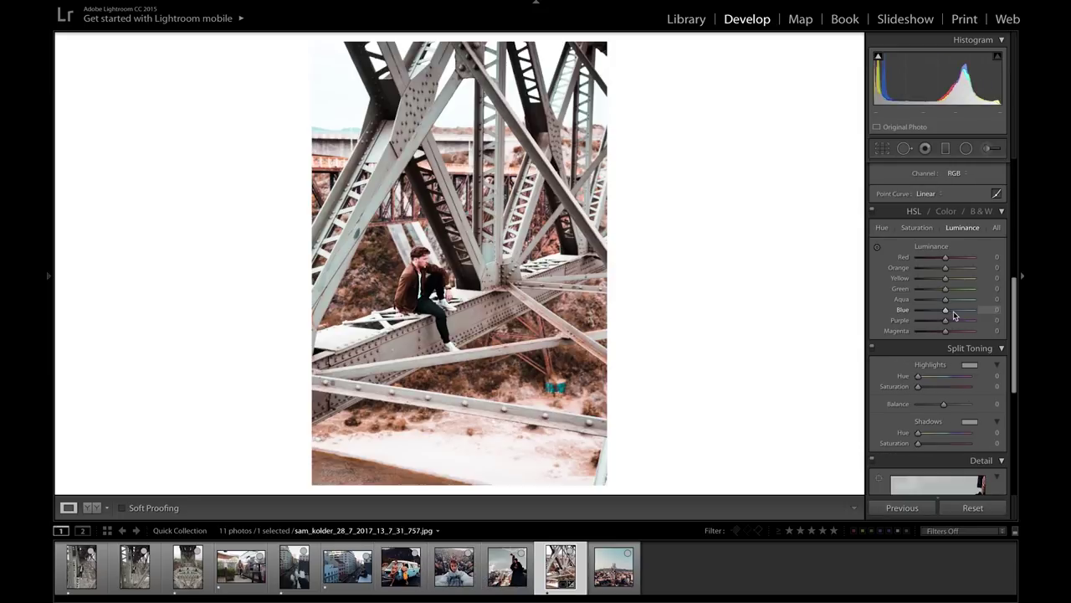
pyautogui.press('super+Tab')
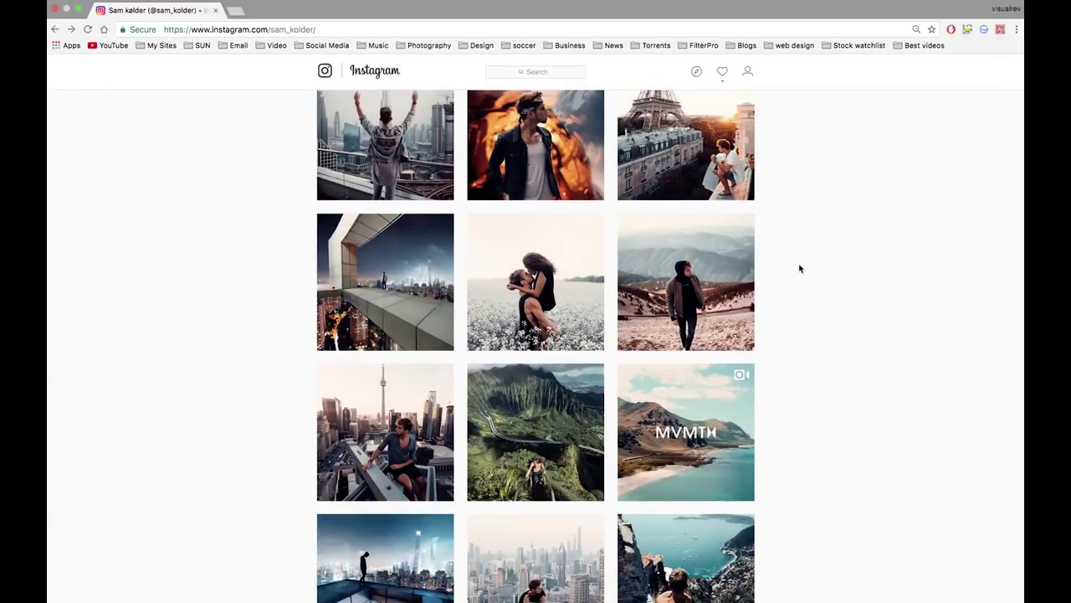
# Scroll down the Instagram profile's photo grid for colour reference.
pyautogui.scroll(3, 799, 268)
pyautogui.scroll(-5, 799, 268)
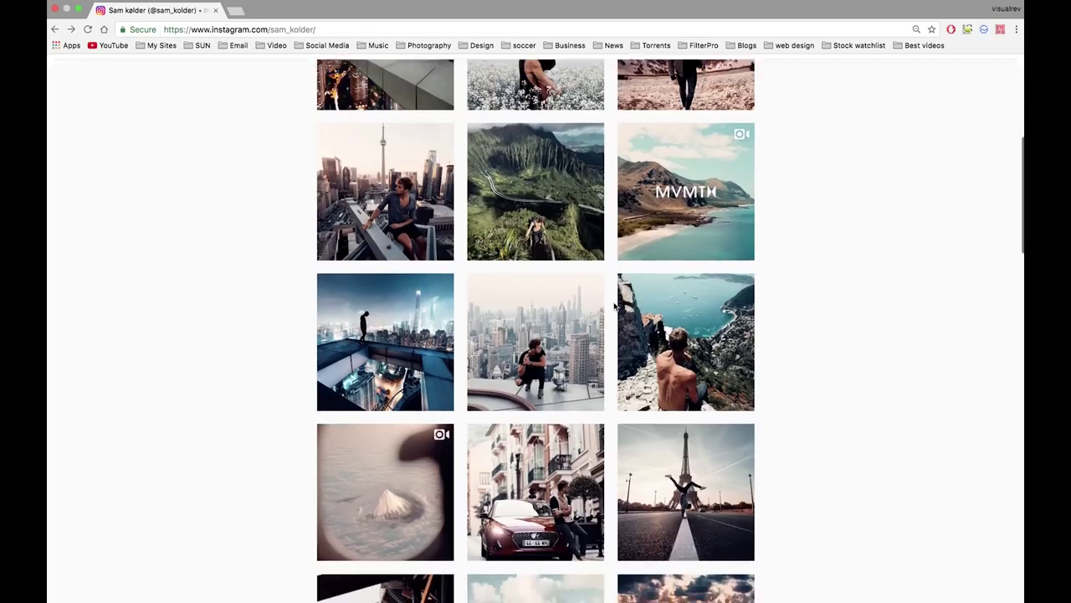
pyautogui.scroll(-10, 615, 306)
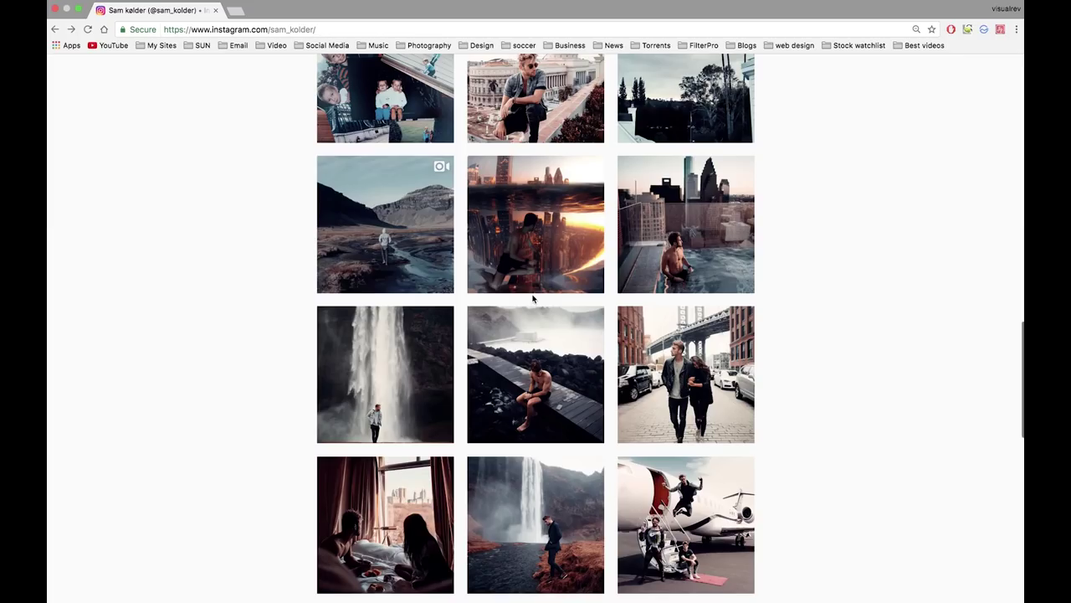
pyautogui.scroll(-5, 532, 298)
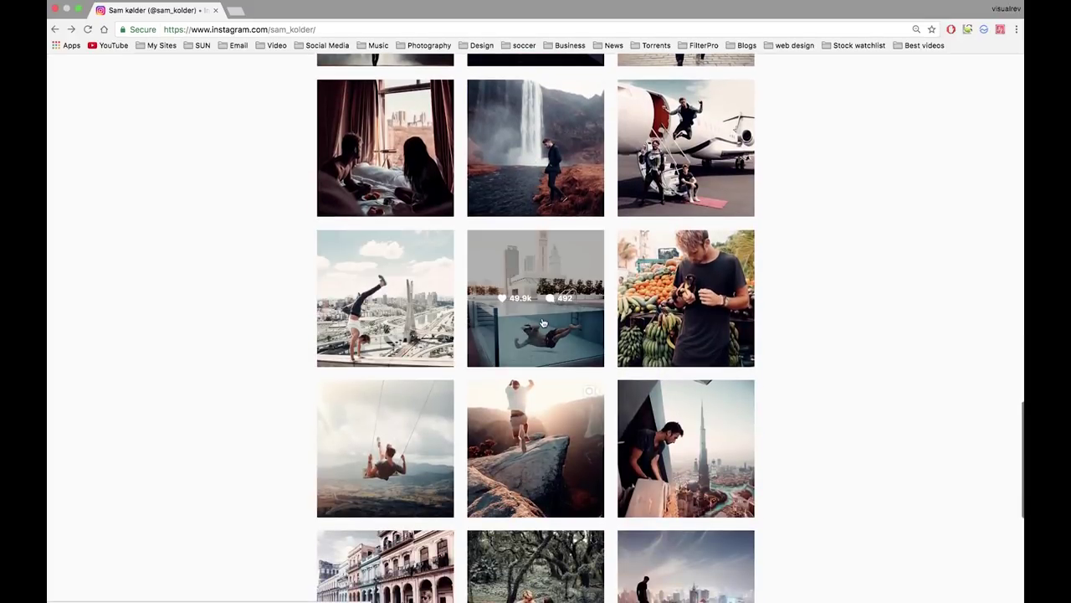
pyautogui.scroll(-5, 542, 323)
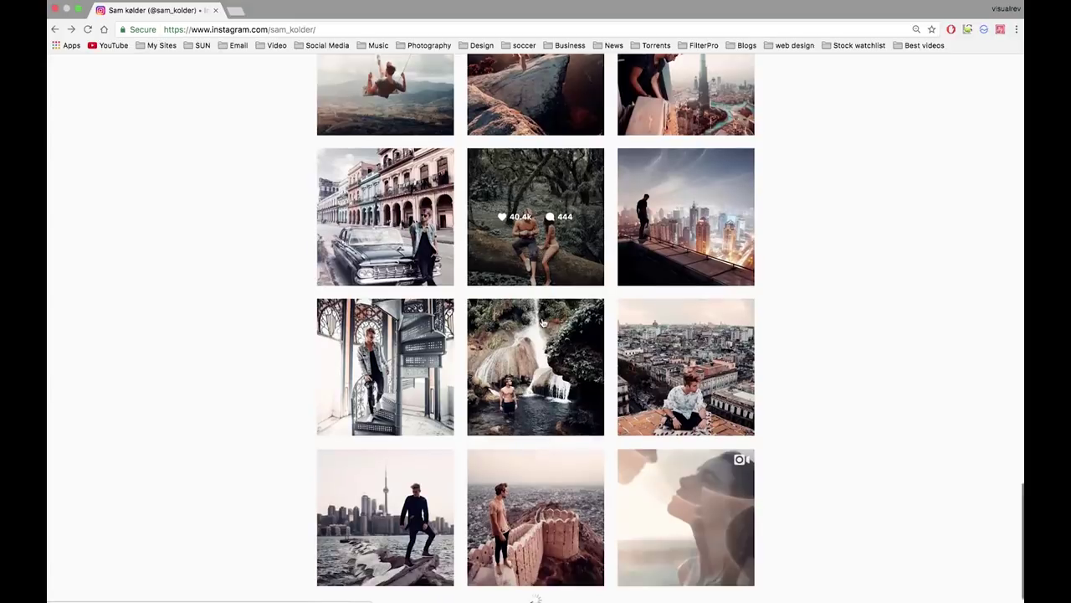
pyautogui.scroll(-1, 542, 322)
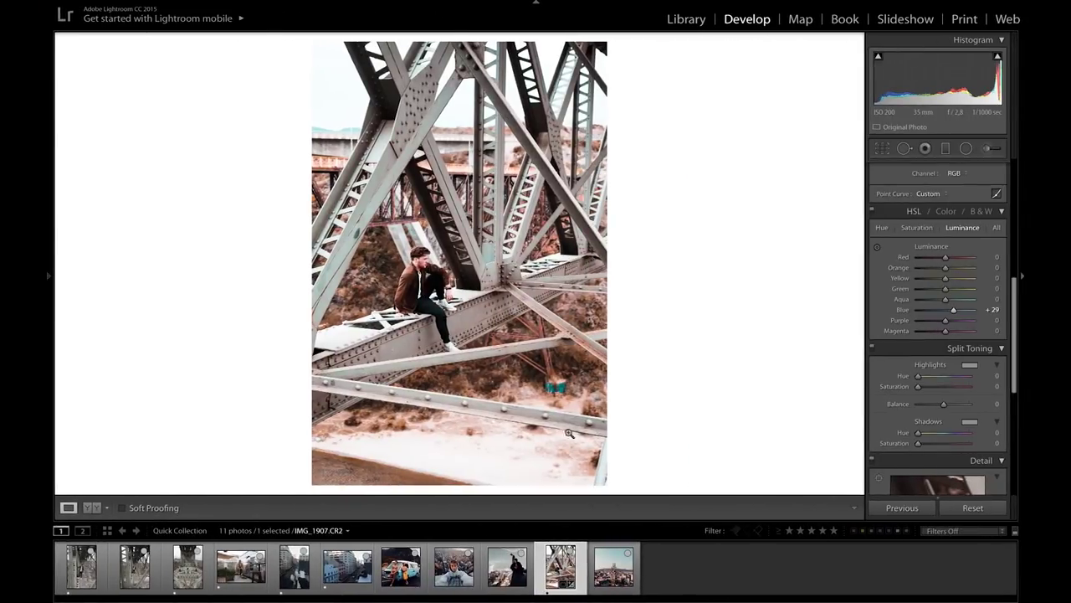
# In HSL Saturation, reset Aqua to 0 and lower Blue to -33 on the bridge photo.
pyautogui.click(917, 228)
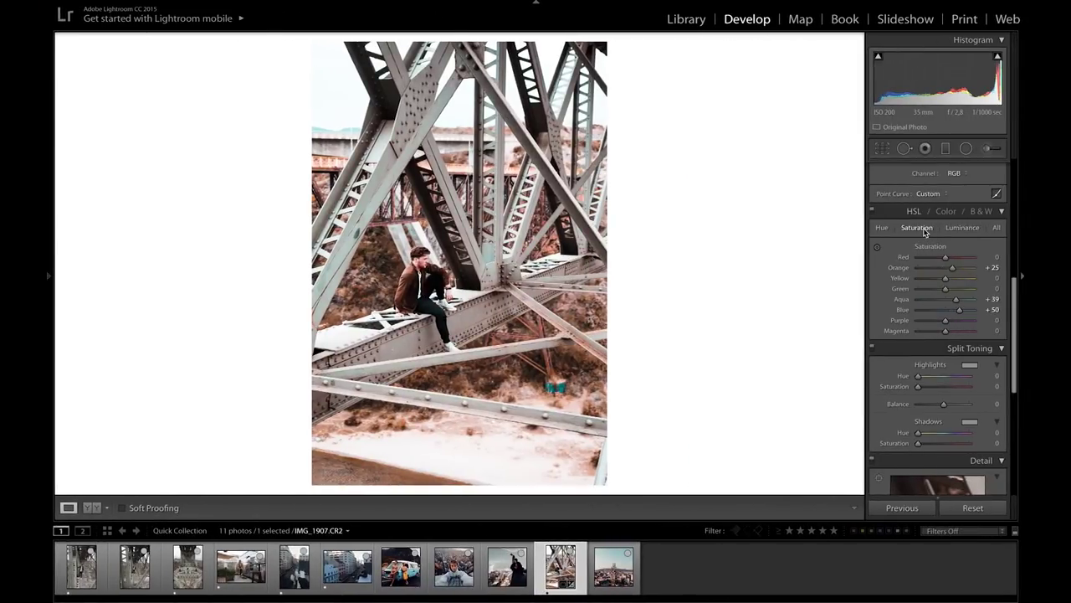
pyautogui.doubleClick(955, 299)
pyautogui.moveTo(958, 309); pyautogui.dragTo(938, 301)
pyautogui.hotkey('ctrl', '3')
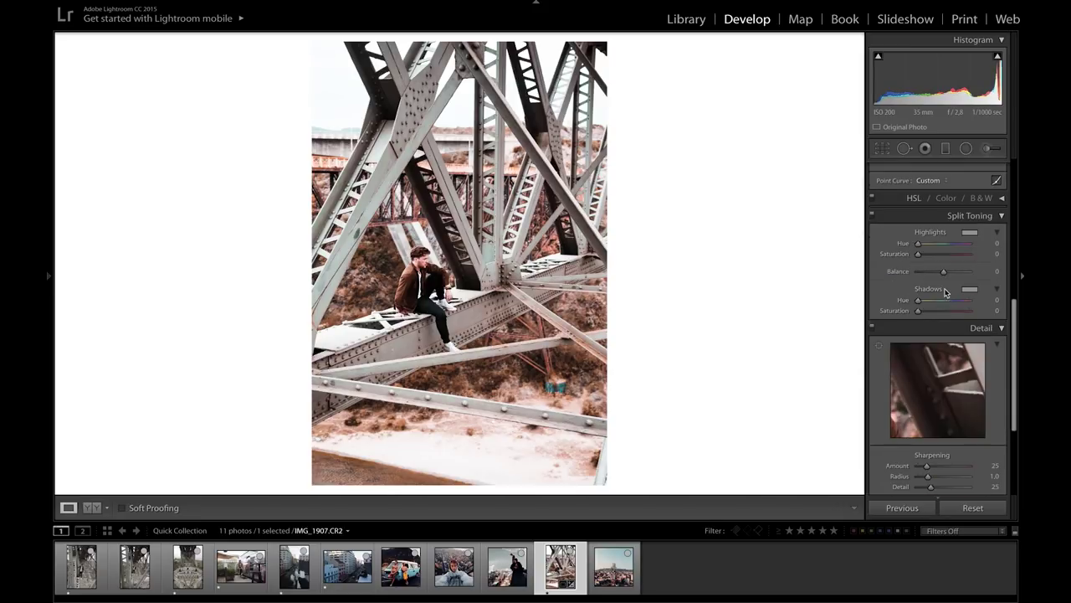
# Tint the split-toning shadows blue at hue 215, saturation 6.
pyautogui.press('Right')
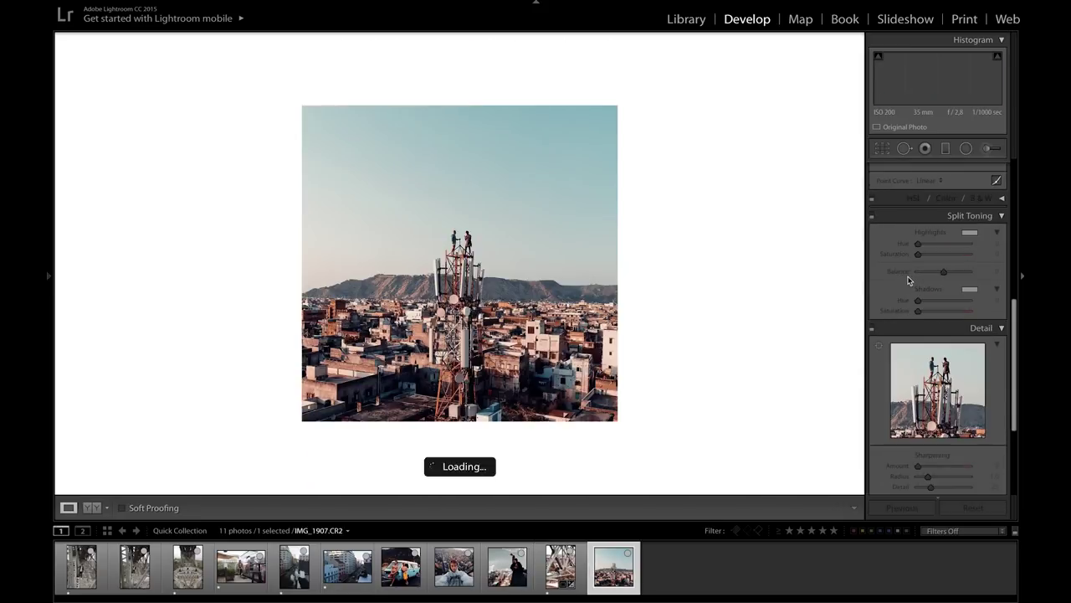
pyautogui.press('Left')
pyautogui.press('Left')
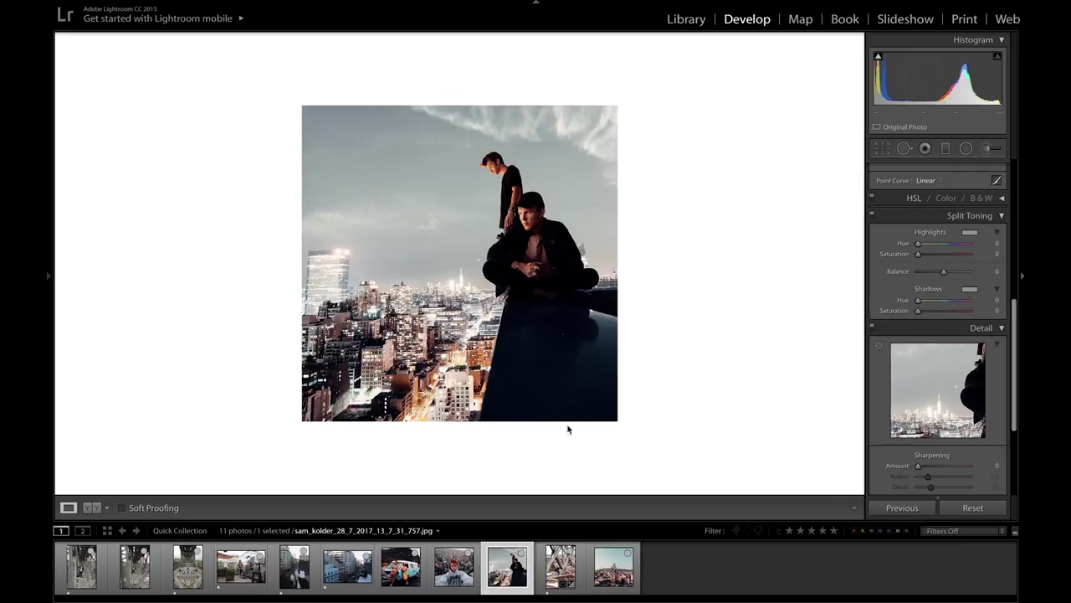
pyautogui.press('Right')
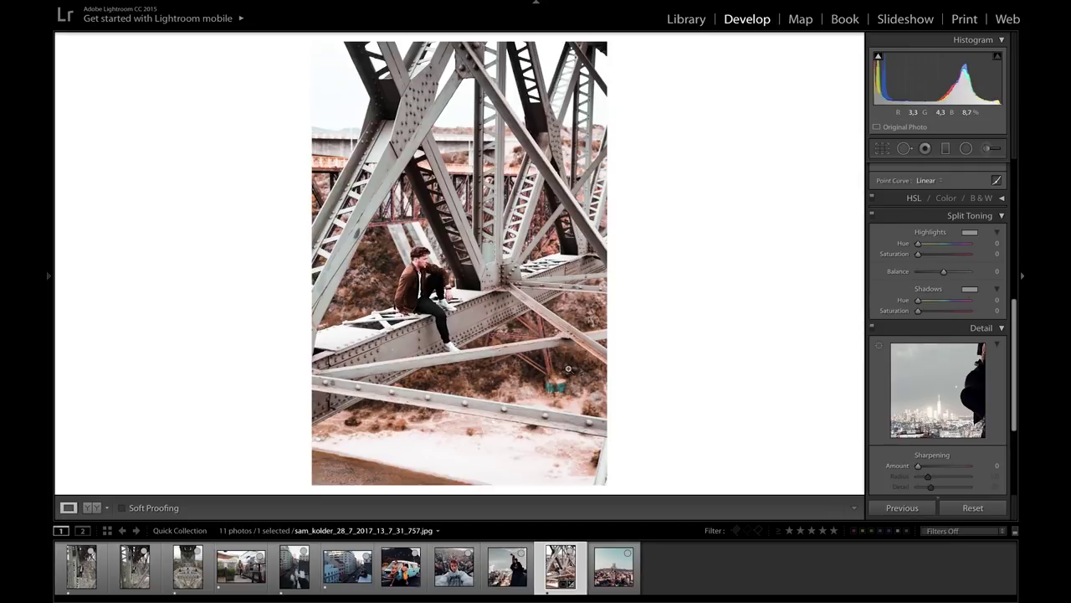
pyautogui.click(970, 289)
pyautogui.moveTo(941, 288); pyautogui.dragTo(904, 271)
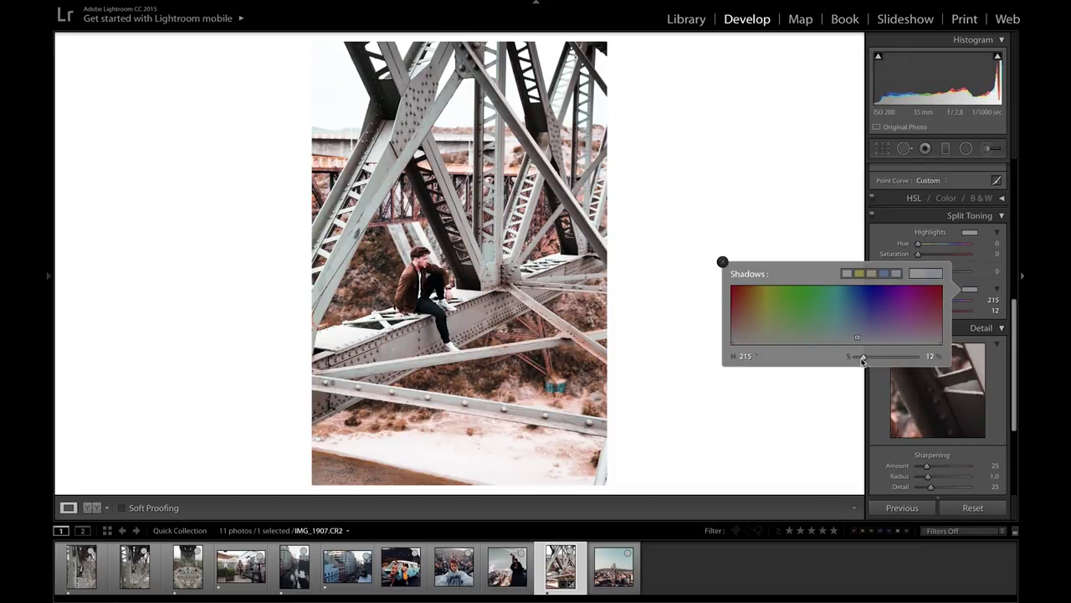
pyautogui.moveTo(862, 362); pyautogui.dragTo(859, 361)
pyautogui.click(724, 266)
# After comparing with earlier photos, tint the highlights pink at hue 308, saturation 10.
pyautogui.press('Left')
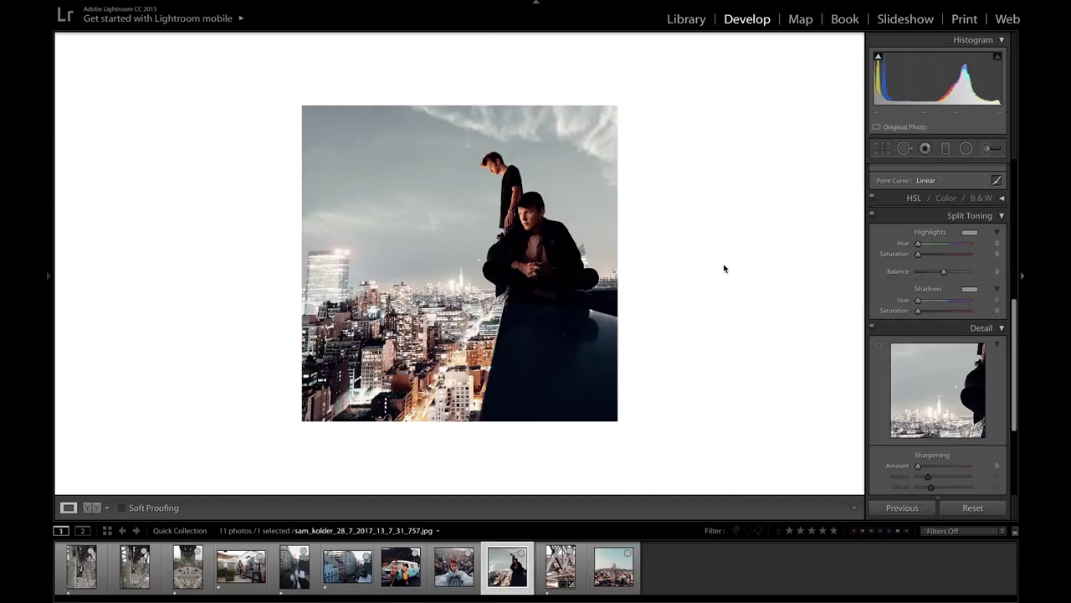
pyautogui.press('Left')
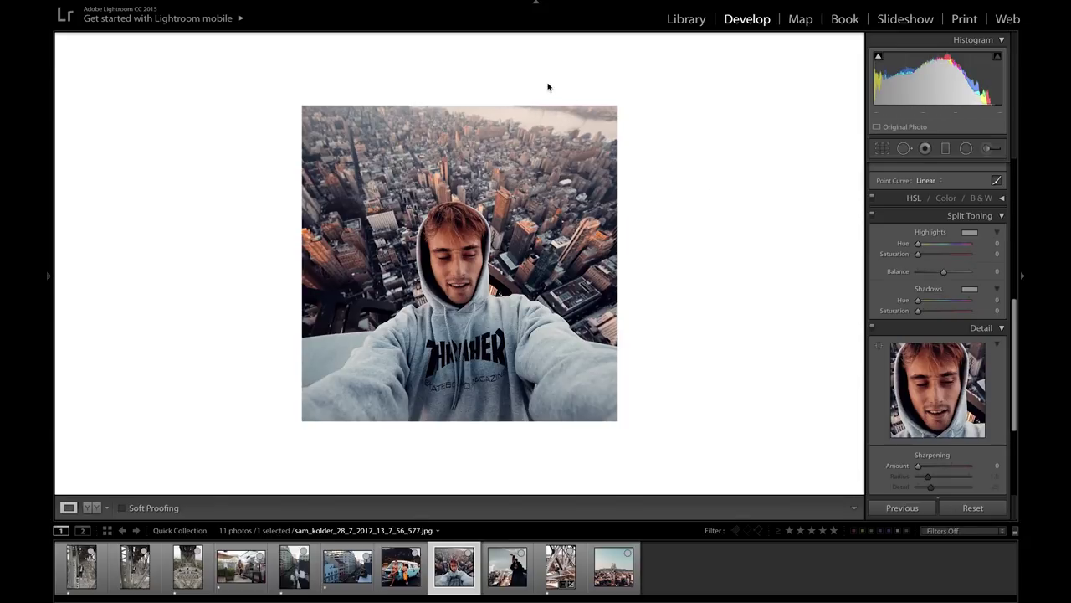
pyautogui.press('Left')
pyautogui.press('Right')
pyautogui.press('Right')
pyautogui.press('Right')
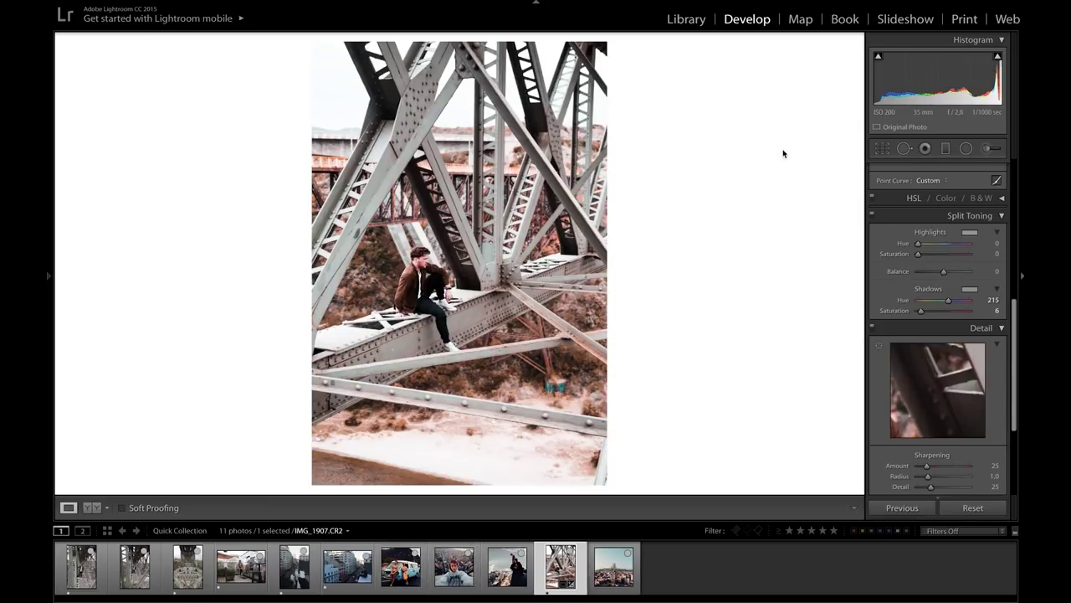
pyautogui.click(975, 233)
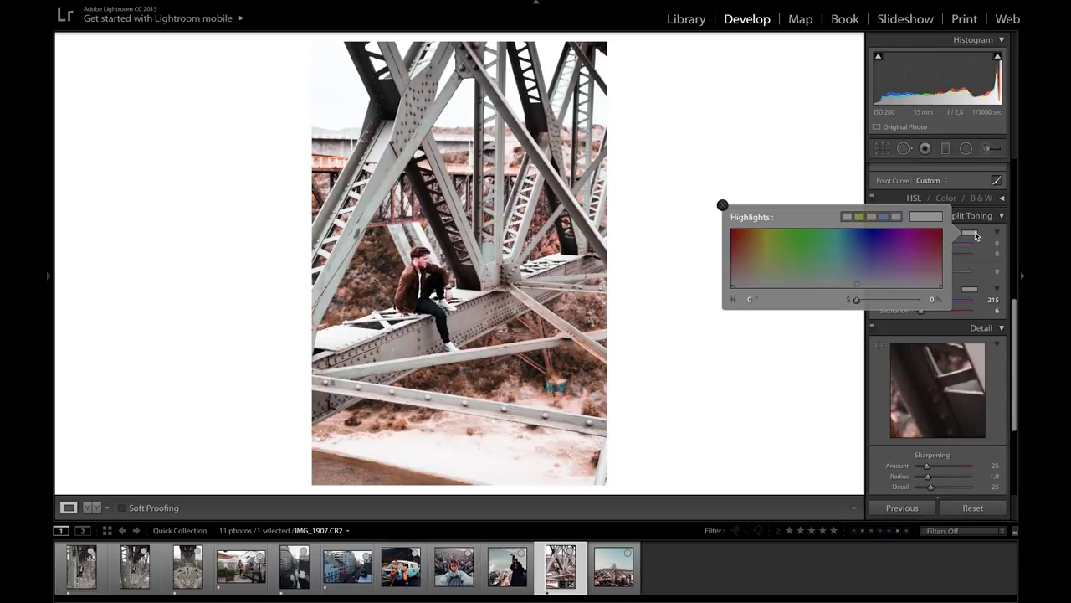
pyautogui.click(912, 282)
pyautogui.moveTo(911, 282); pyautogui.dragTo(859, 303)
pyautogui.click(723, 207)
pyautogui.hotkey('ctrl', '1')
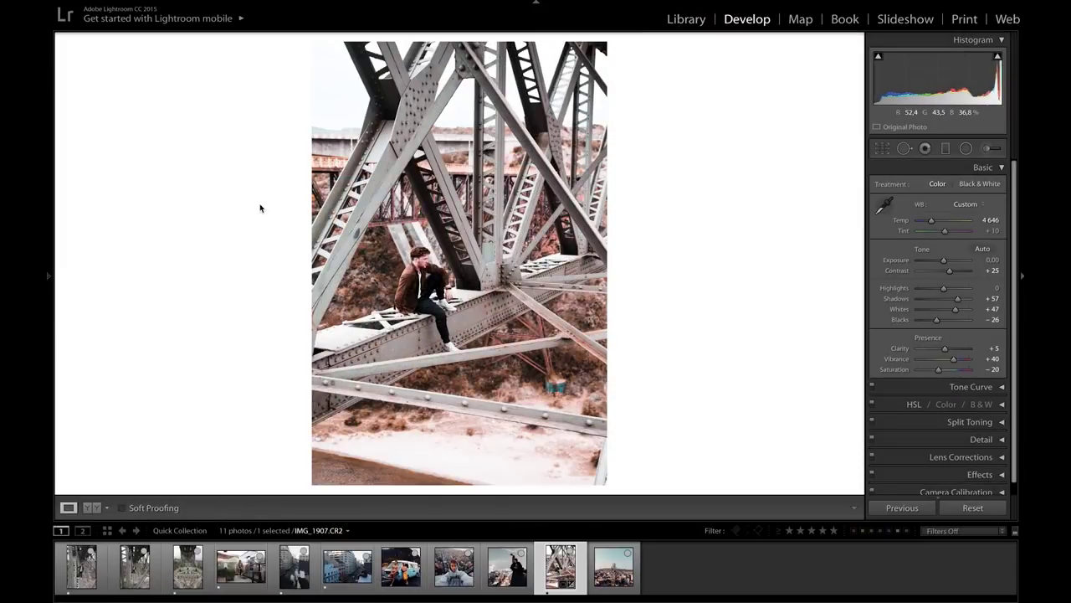
pyautogui.moveTo(48, 276)
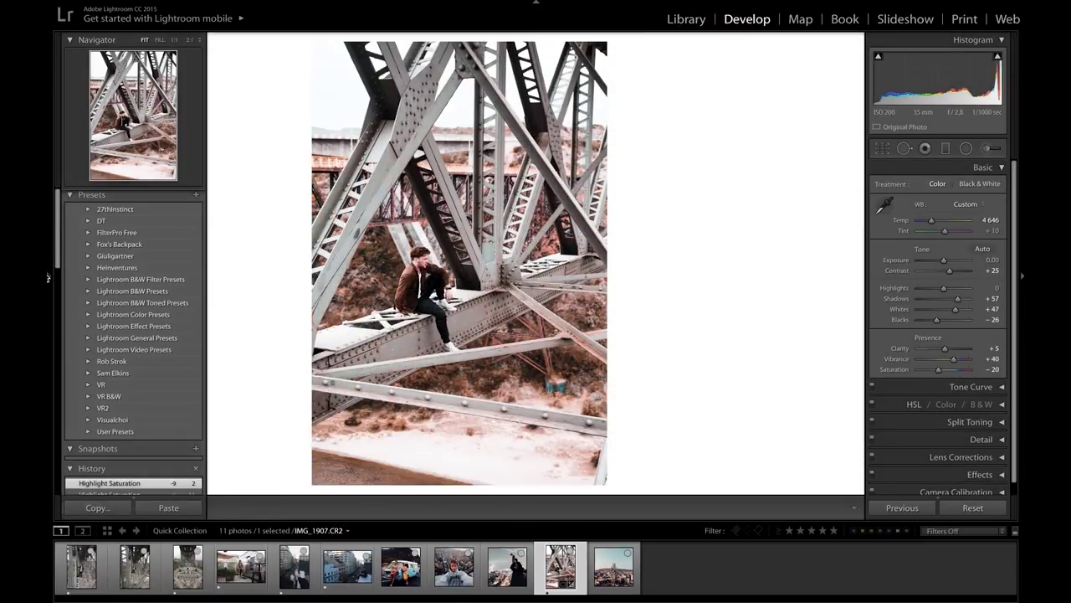
# Save the bridge photo's current edits as a new named user develop preset.
pyautogui.click(196, 196)
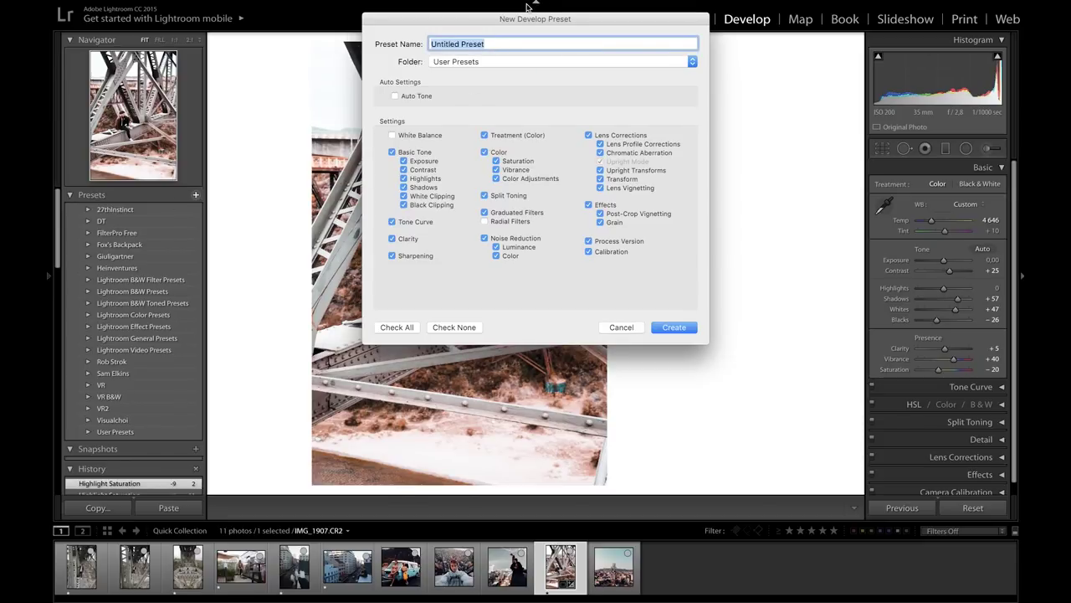
pyautogui.write('Sam')
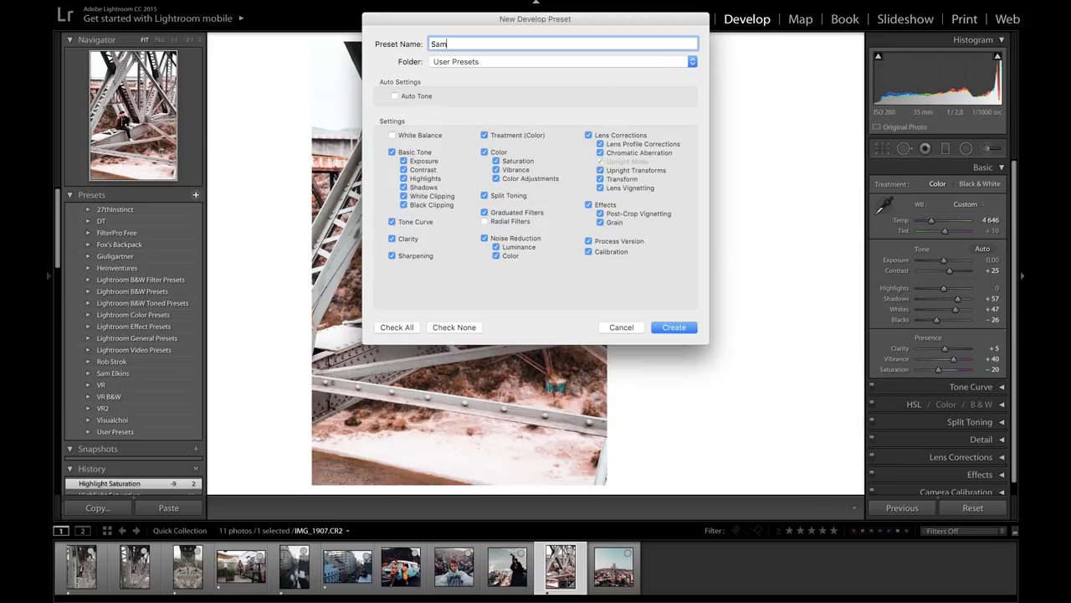
pyautogui.write(' Kolder Tut')
pyautogui.click(673, 327)
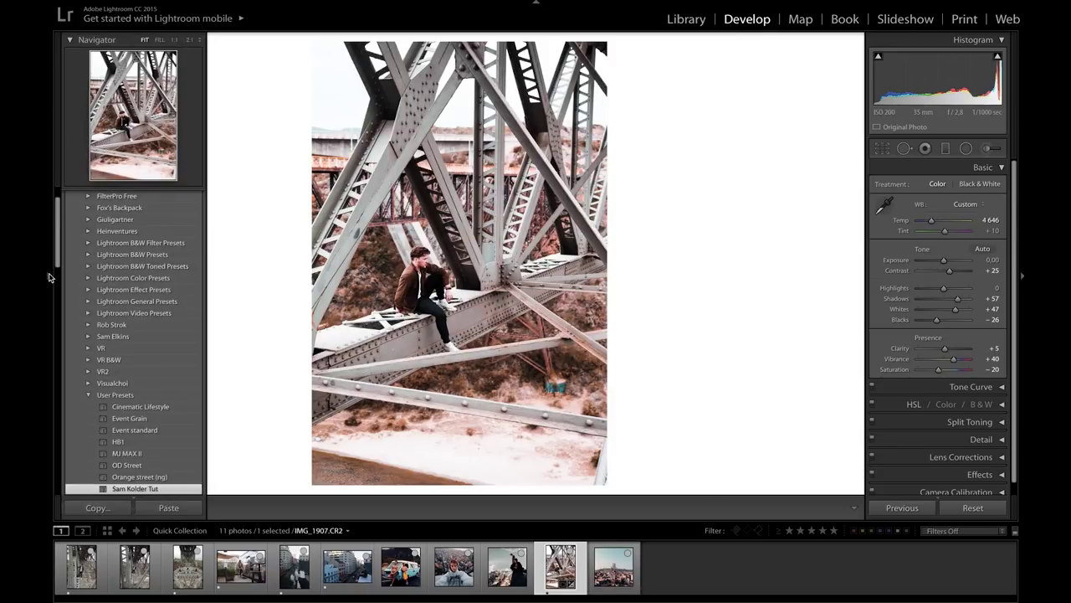
# Scroll the filmstrip and select its first photo.
pyautogui.scroll(-2, 109, 352)
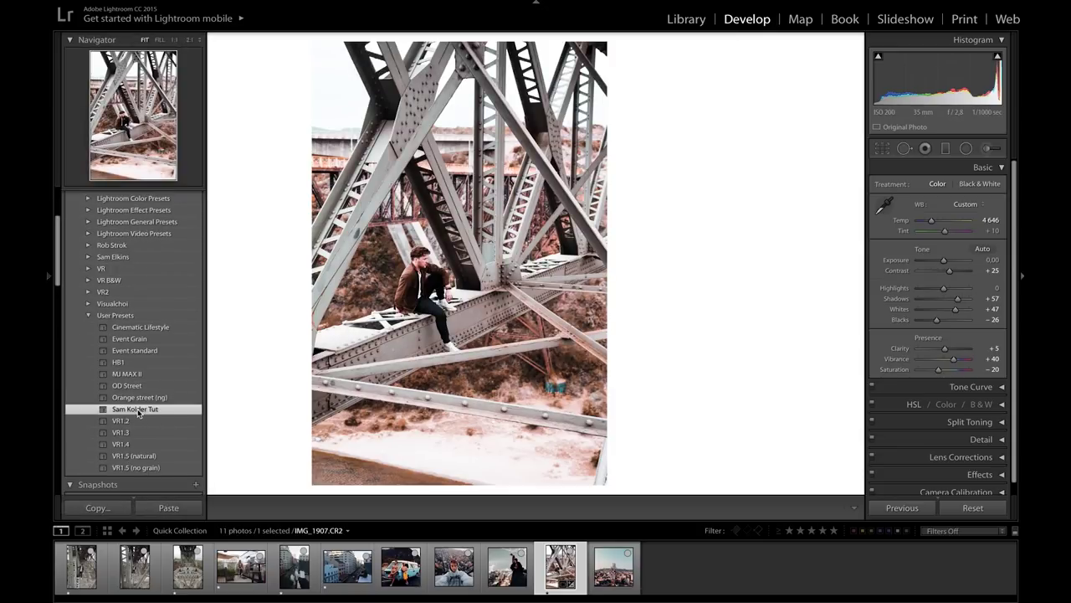
pyautogui.scroll(-1, 138, 411)
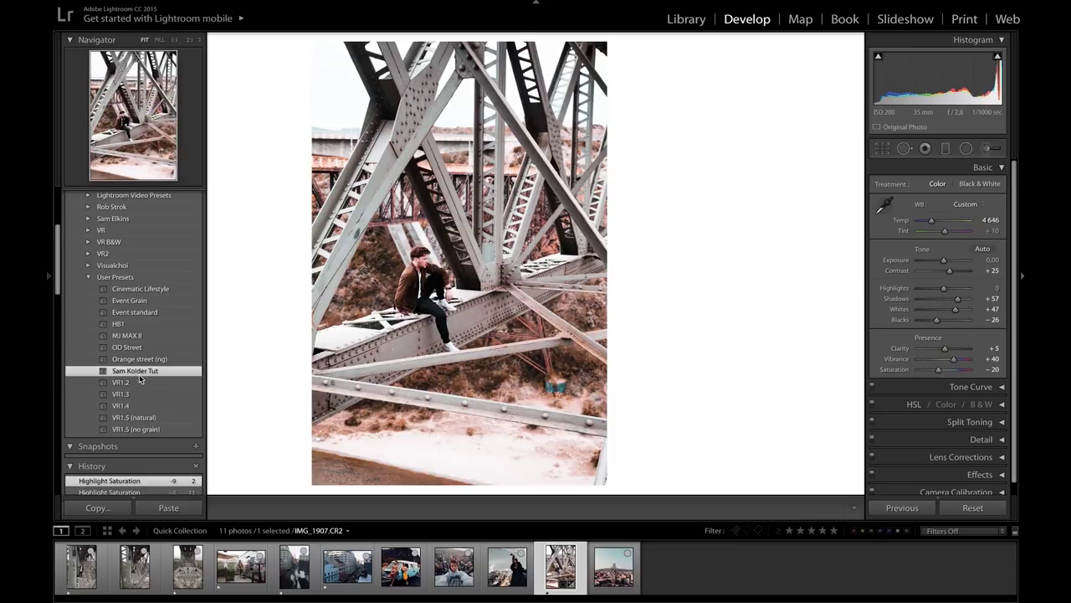
pyautogui.click(92, 574)
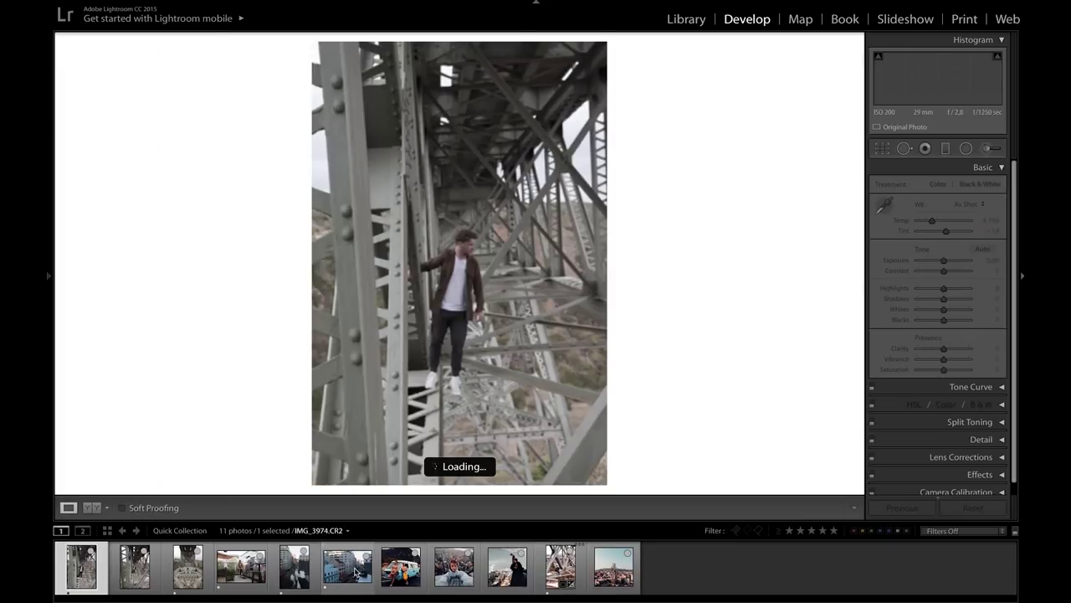
# Apply the new preset to the first six photos in the filmstrip.
pyautogui.keyDown('shift'); pyautogui.click(354, 572); pyautogui.keyUp('shift')
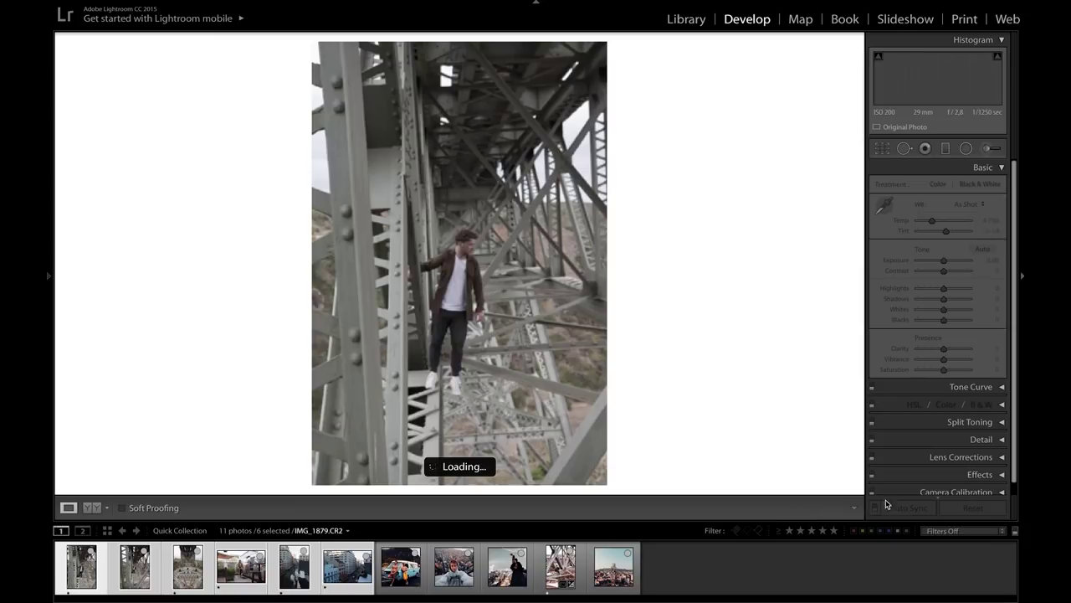
pyautogui.moveTo(51, 276)
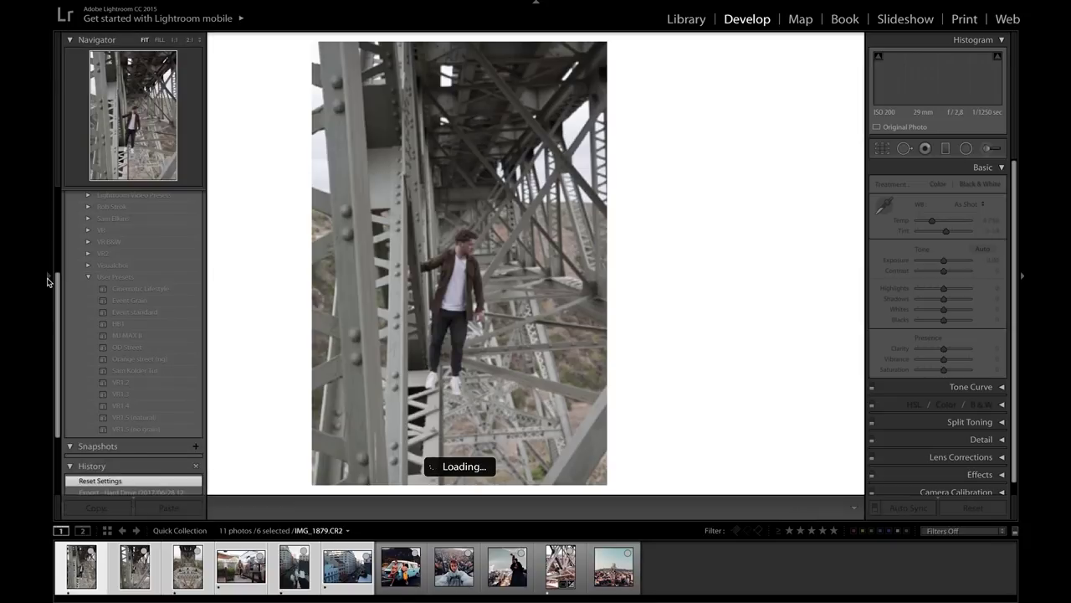
pyautogui.click(145, 375)
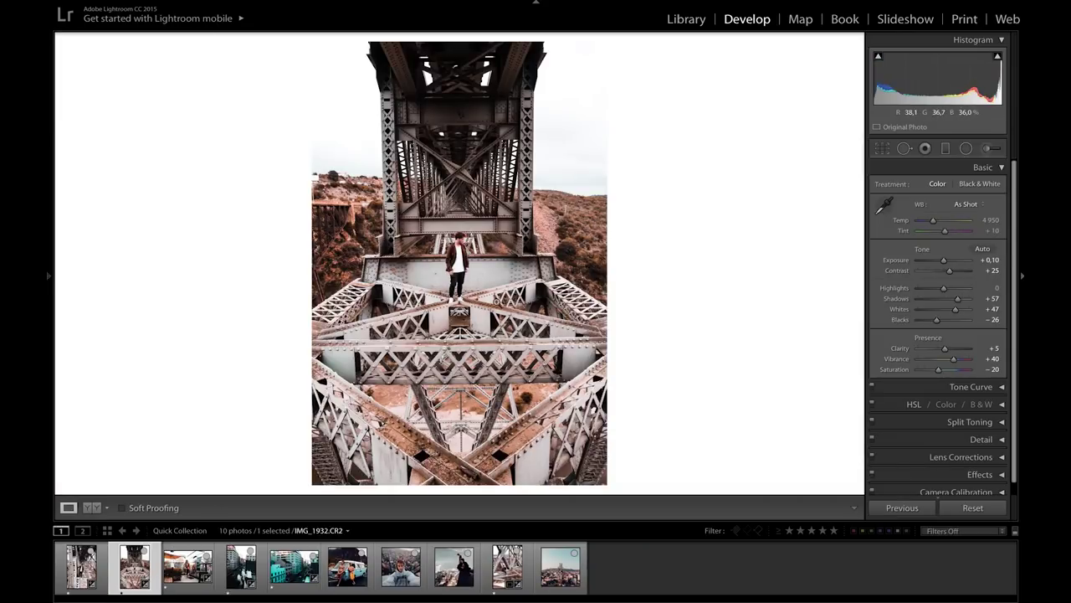
# Warm the bridge photo to Temp 4 766, raise Exposure to +0.30, and pull Highlights to -47.
pyautogui.click(934, 222)
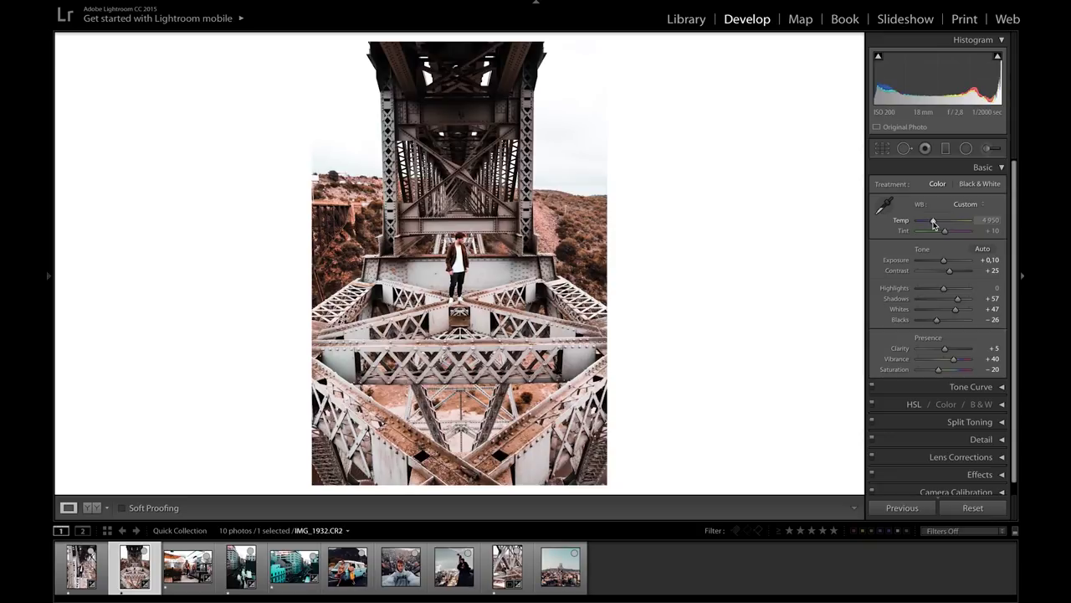
pyautogui.moveTo(934, 224); pyautogui.dragTo(931, 225)
pyautogui.moveTo(931, 224); pyautogui.dragTo(932, 224)
pyautogui.press('=')
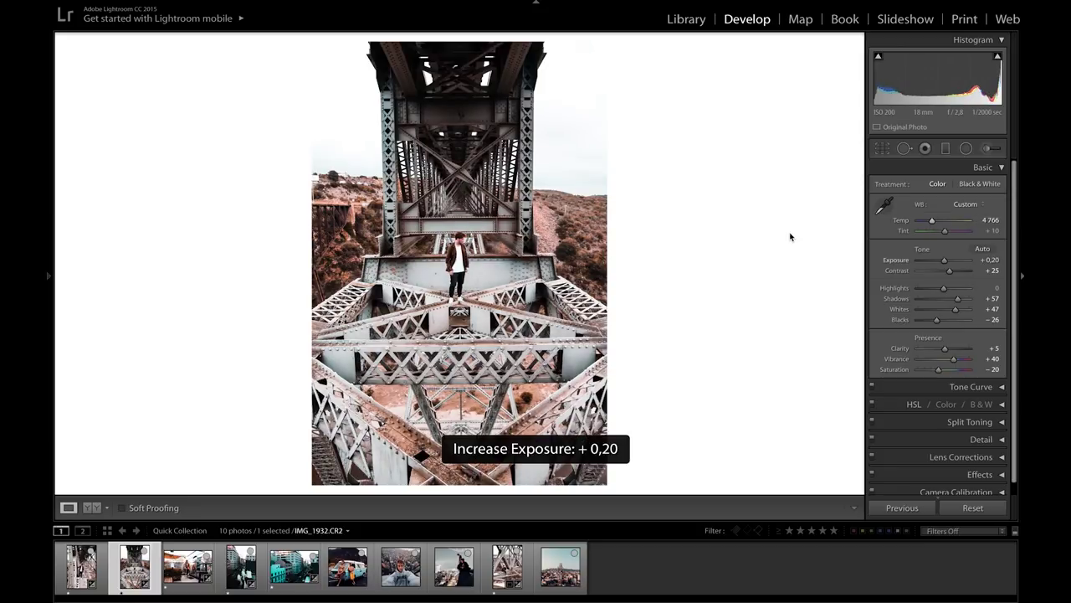
pyautogui.press('=')
pyautogui.moveTo(943, 288); pyautogui.dragTo(934, 292)
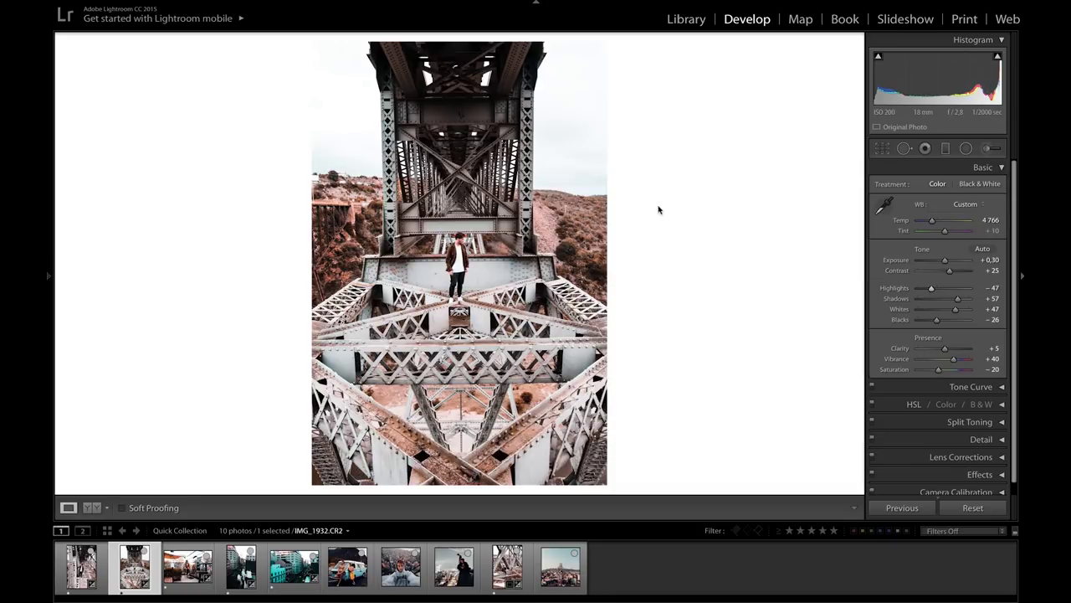
# Straighten the bridge photo with a 0.73° crop rotation.
pyautogui.press('r')
pyautogui.moveTo(660, 248); pyautogui.dragTo(660, 251)
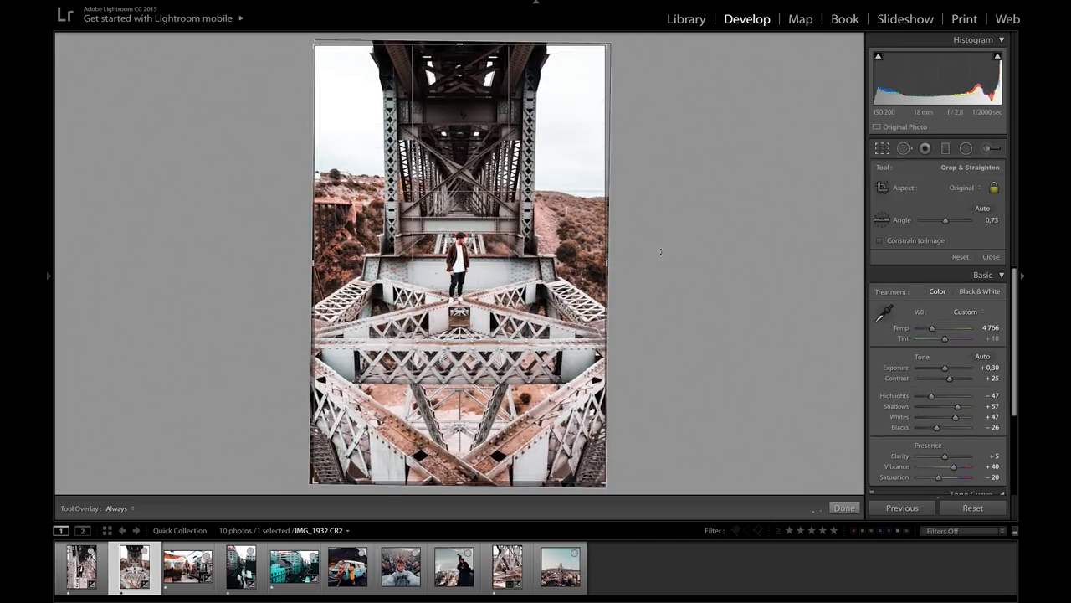
pyautogui.press('r')
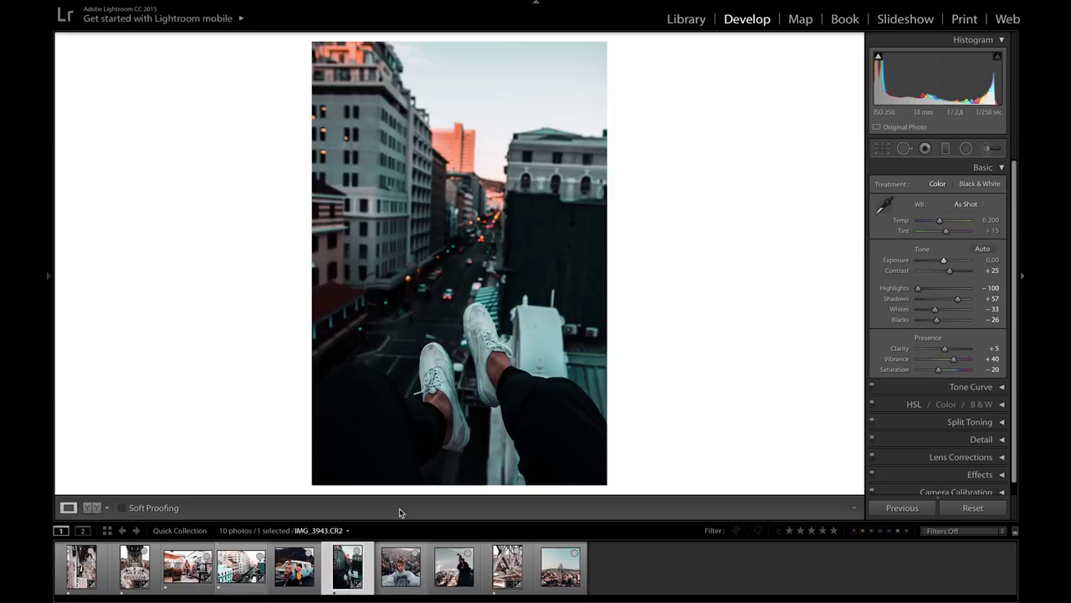
# Brighten the rooftop feet photo to Exposure +0.90, Highlights -100, with Whites reset to 0.
pyautogui.click(387, 568)
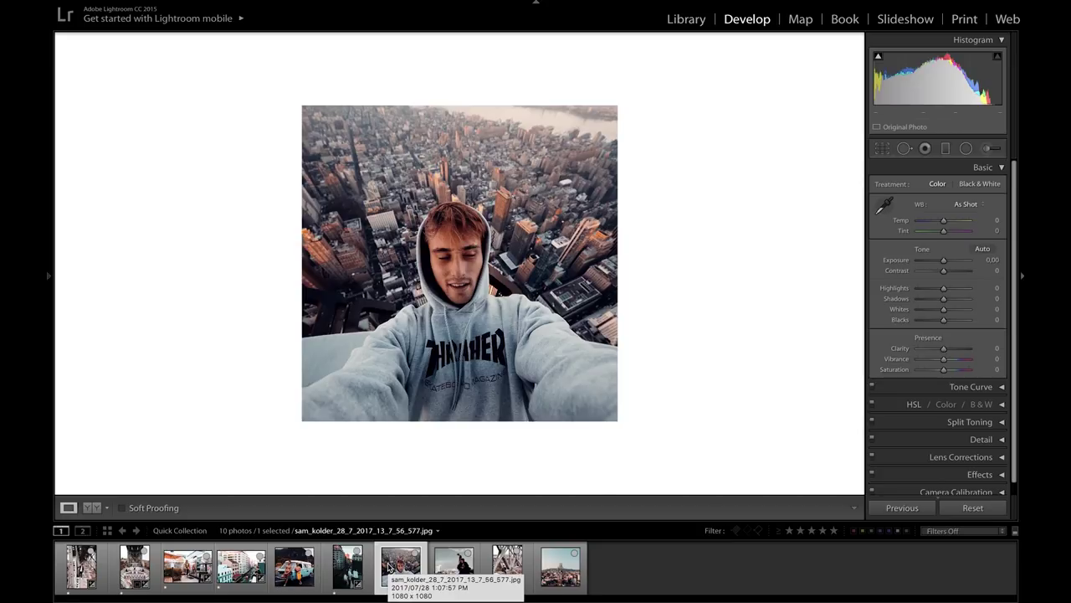
pyautogui.press('Left')
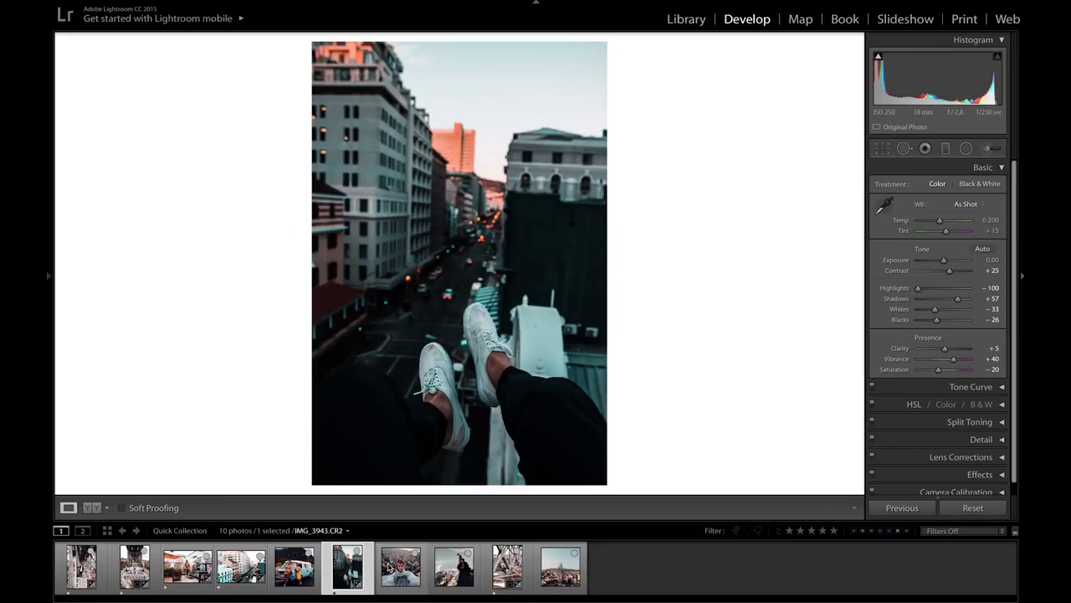
pyautogui.hotkey('ctrl', 'z')
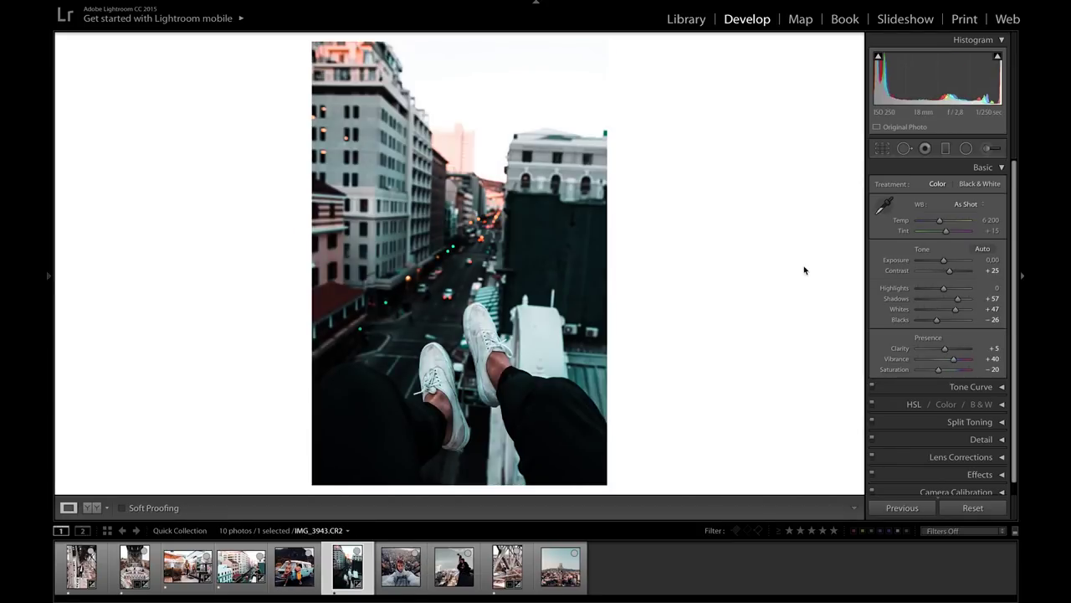
pyautogui.press('=')
pyautogui.press('=')
pyautogui.press('=')
pyautogui.press('=')
pyautogui.press('=')
pyautogui.press('=')
pyautogui.press('=')
pyautogui.press('=')
pyautogui.press('=')
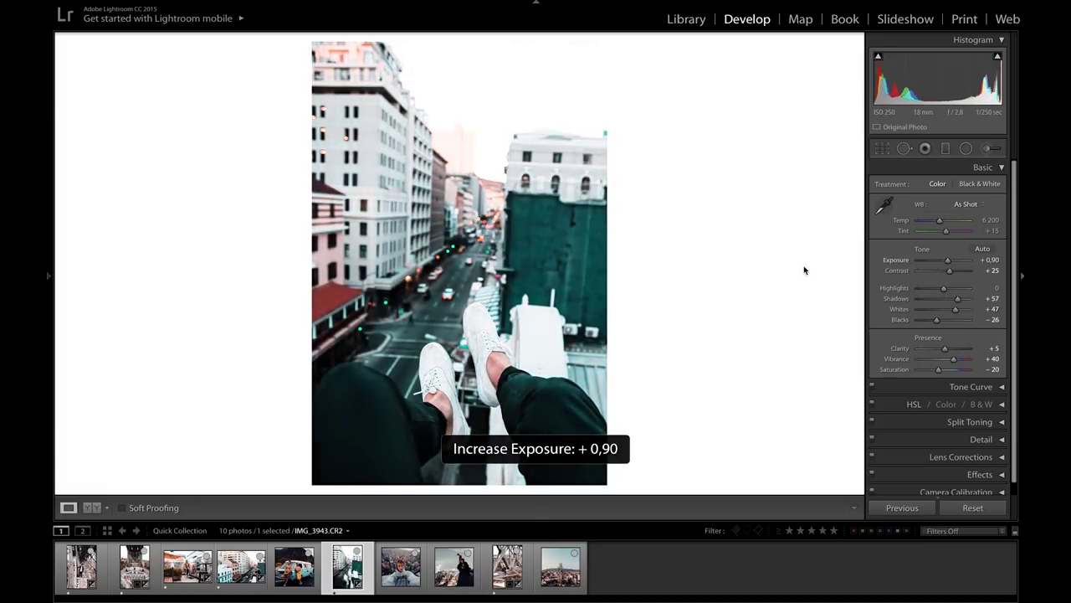
pyautogui.press('=')
pyautogui.press('=')
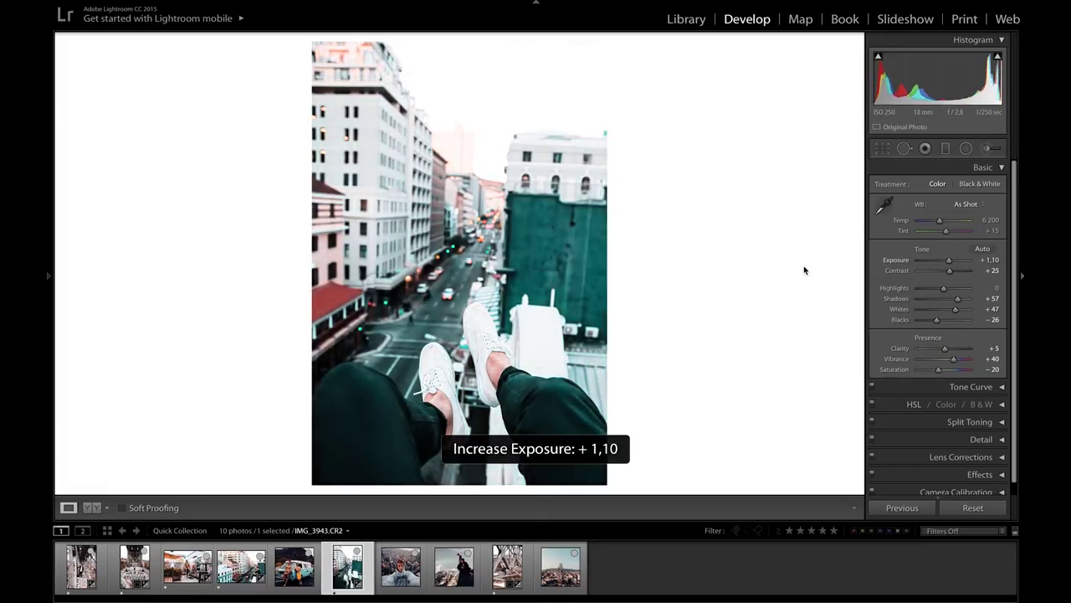
pyautogui.press('-')
pyautogui.press('-')
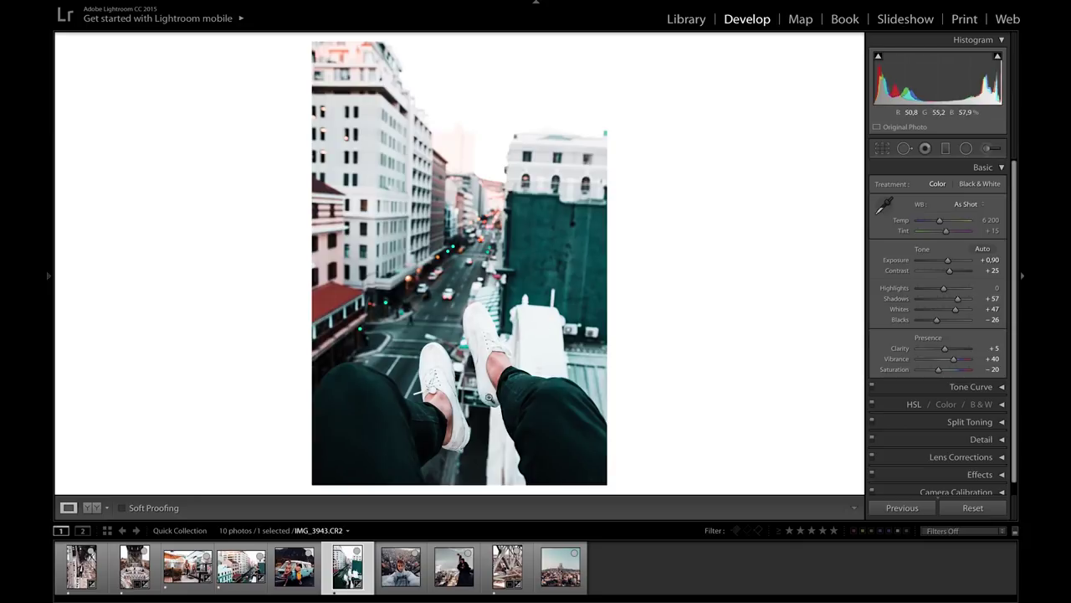
pyautogui.moveTo(937, 290); pyautogui.dragTo(957, 314)
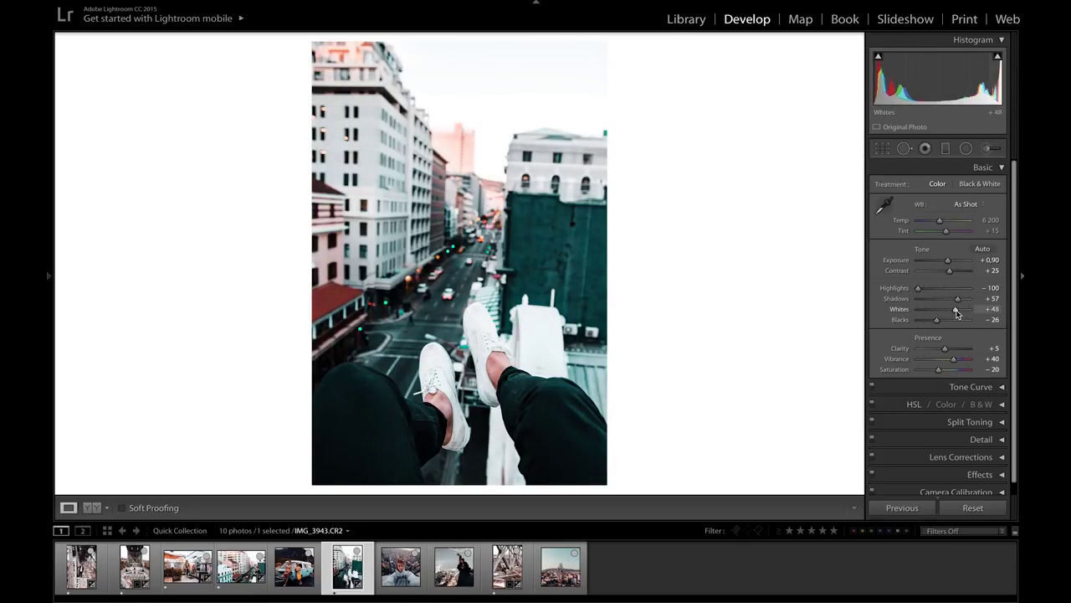
pyautogui.doubleClick(957, 314)
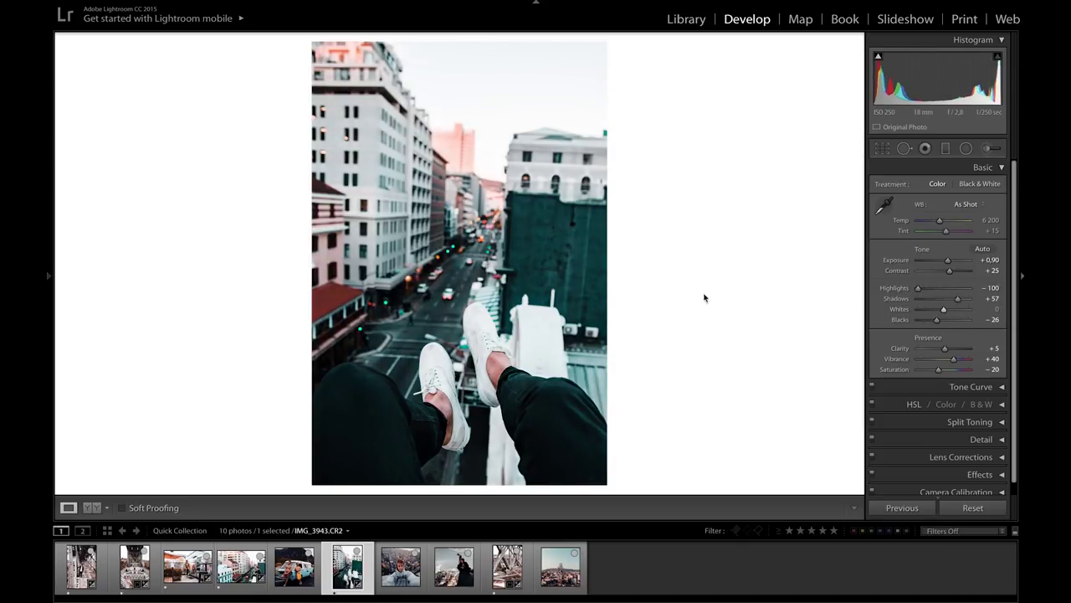
pyautogui.click(988, 148)
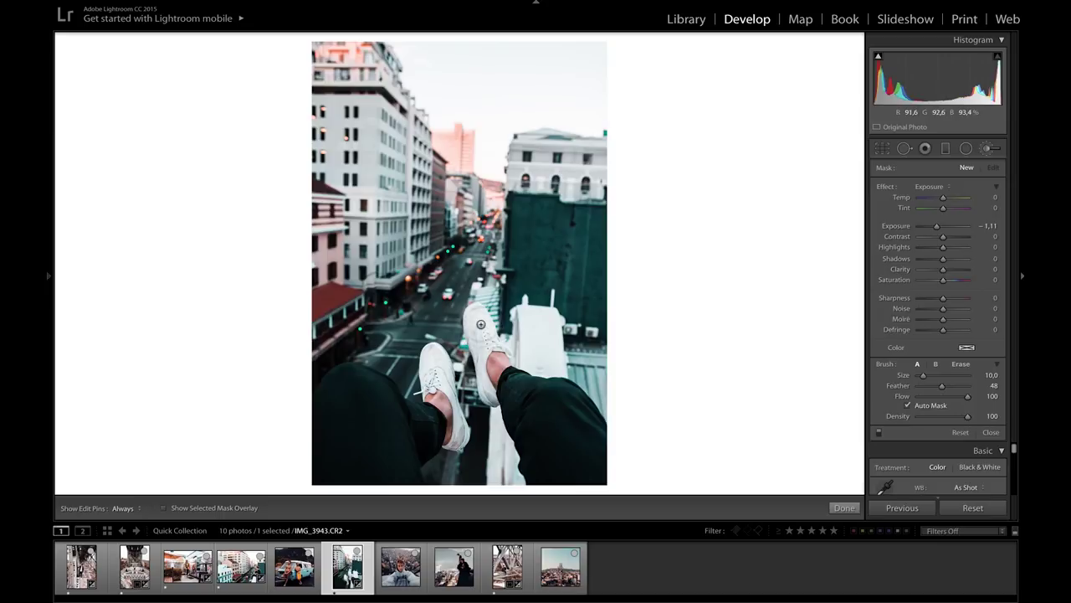
# Brush a mask over both shoes with Exposure 0 and Highlights -50.
pyautogui.press('h')
pyautogui.moveTo(477, 311); pyautogui.dragTo(481, 410)
pyautogui.press('h')
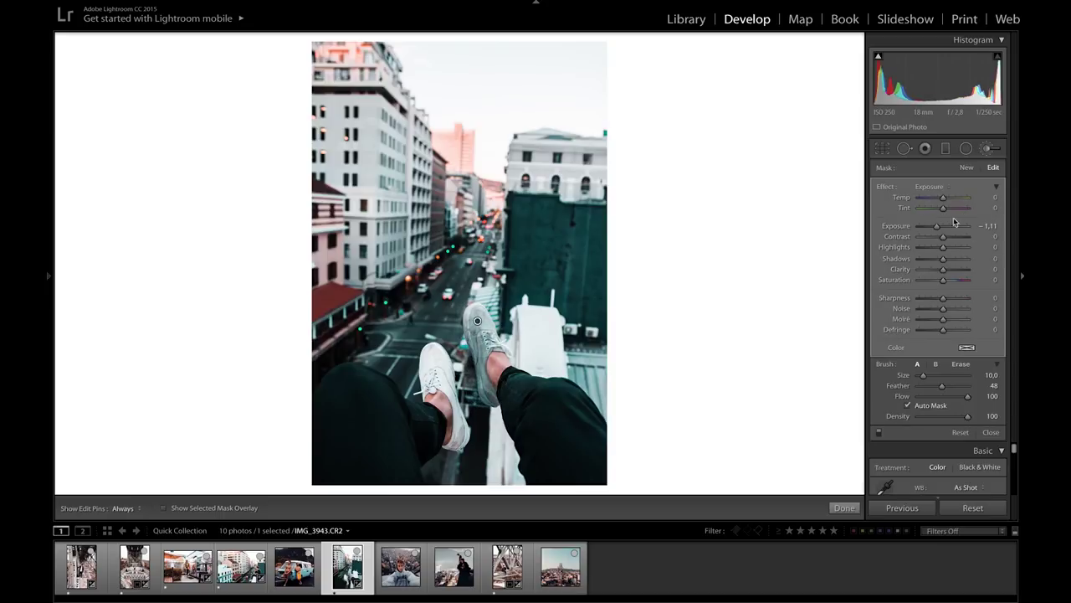
pyautogui.press('h')
pyautogui.moveTo(435, 352); pyautogui.dragTo(458, 439)
pyautogui.press('h')
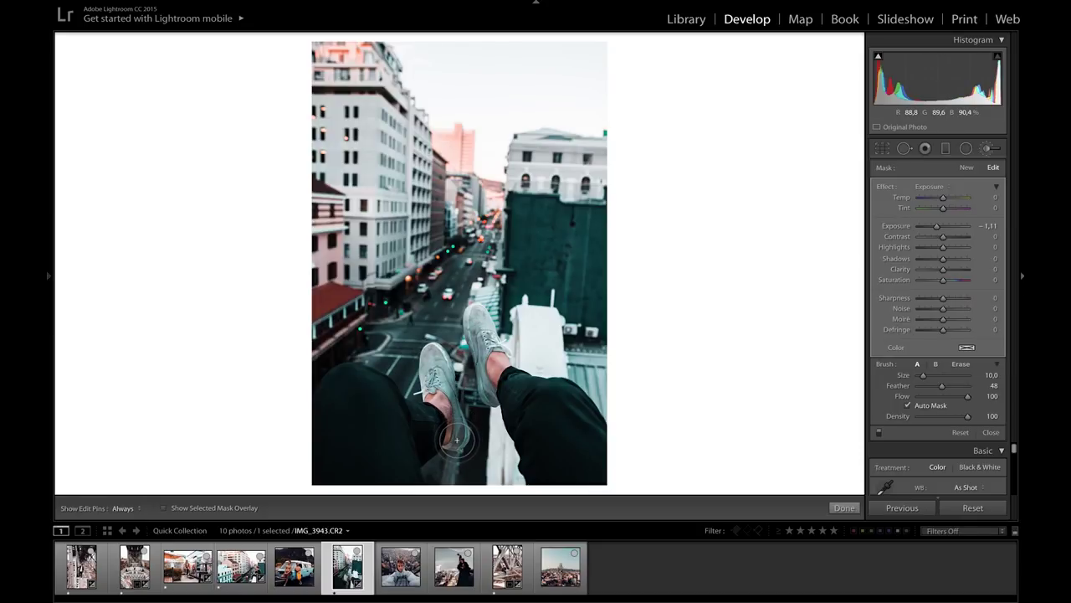
pyautogui.doubleClick(938, 225)
pyautogui.moveTo(925, 251); pyautogui.dragTo(933, 251)
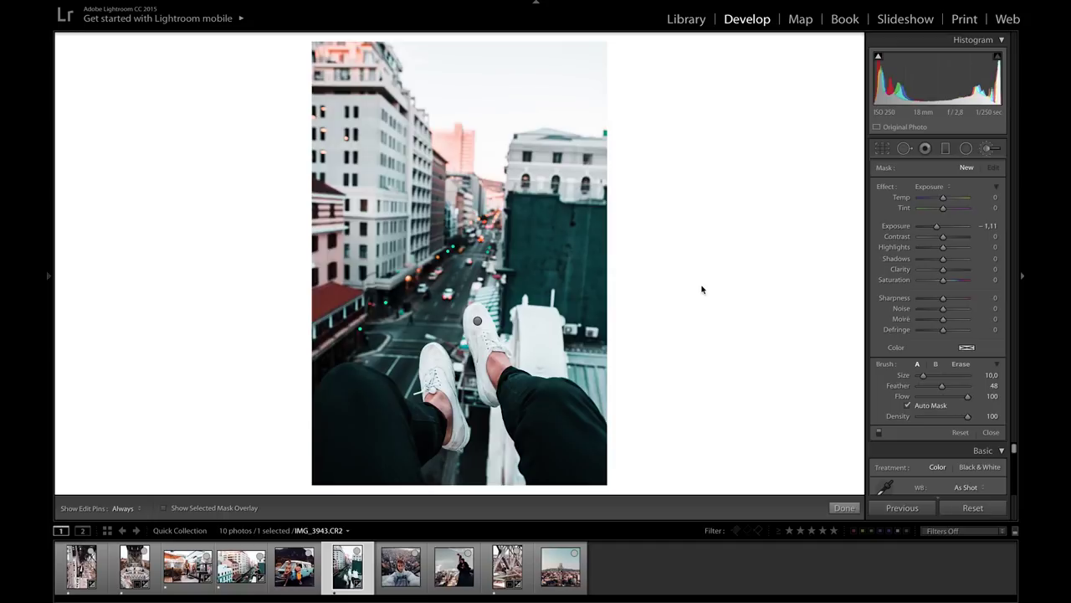
pyautogui.click(839, 508)
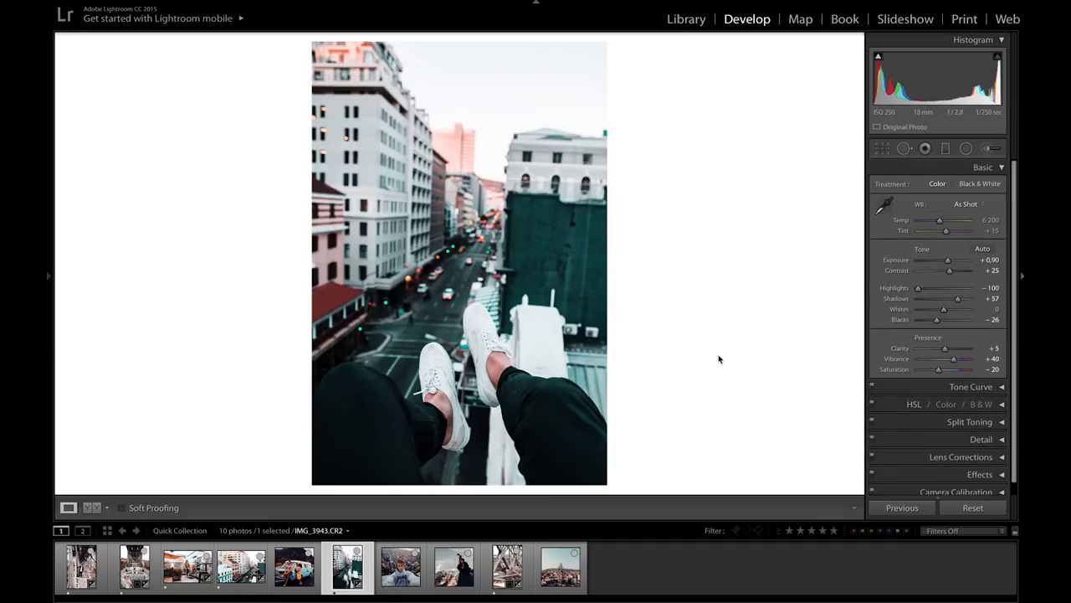
pyautogui.press('Right')
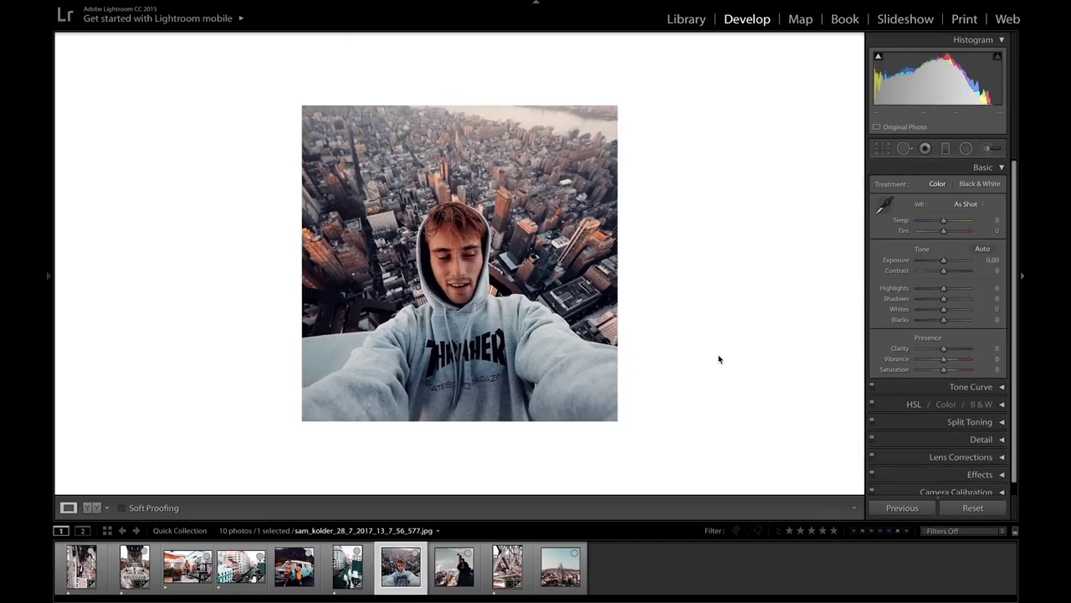
# Set the rooftop photo's Blue saturation to -67 and Blue luminance to +88, comparing with the selfie.
pyautogui.press('Left')
pyautogui.press('Right')
pyautogui.press('Left')
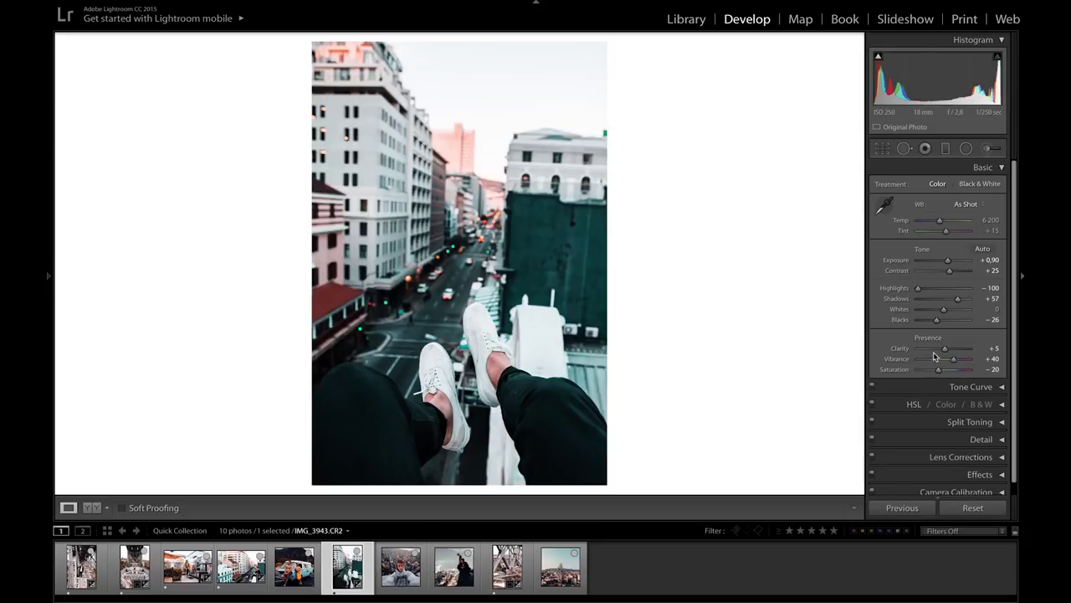
pyautogui.click(950, 406)
pyautogui.moveTo(927, 424); pyautogui.dragTo(921, 423)
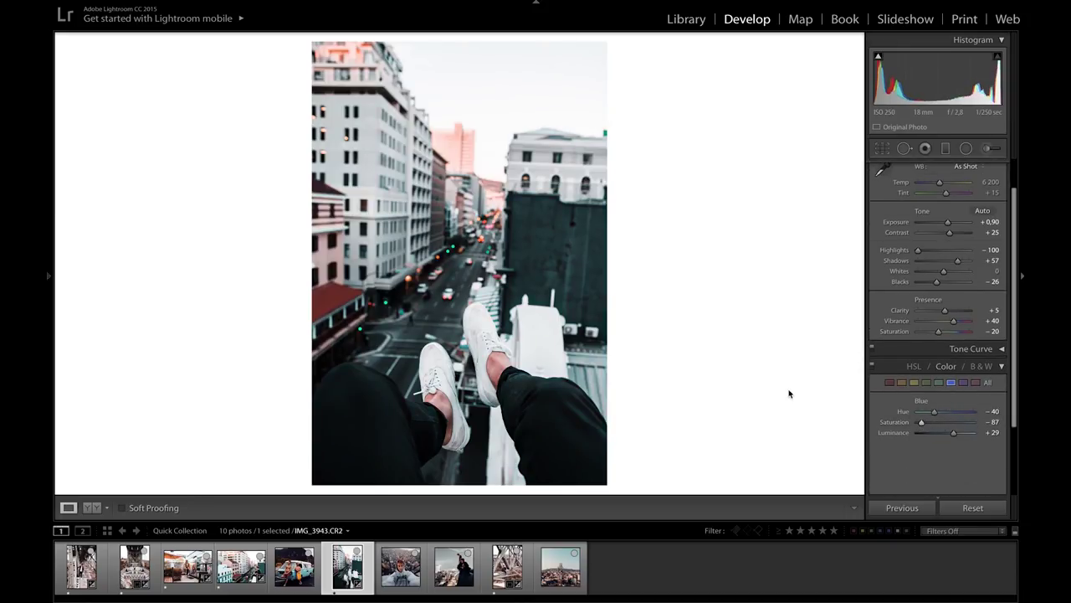
pyautogui.click(969, 434)
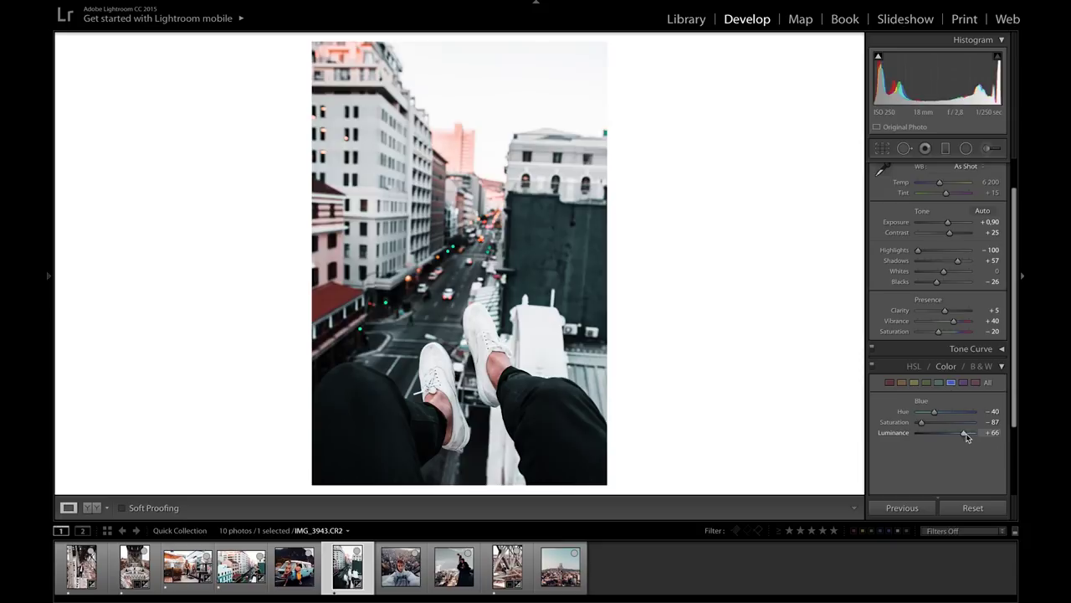
pyautogui.press('Right')
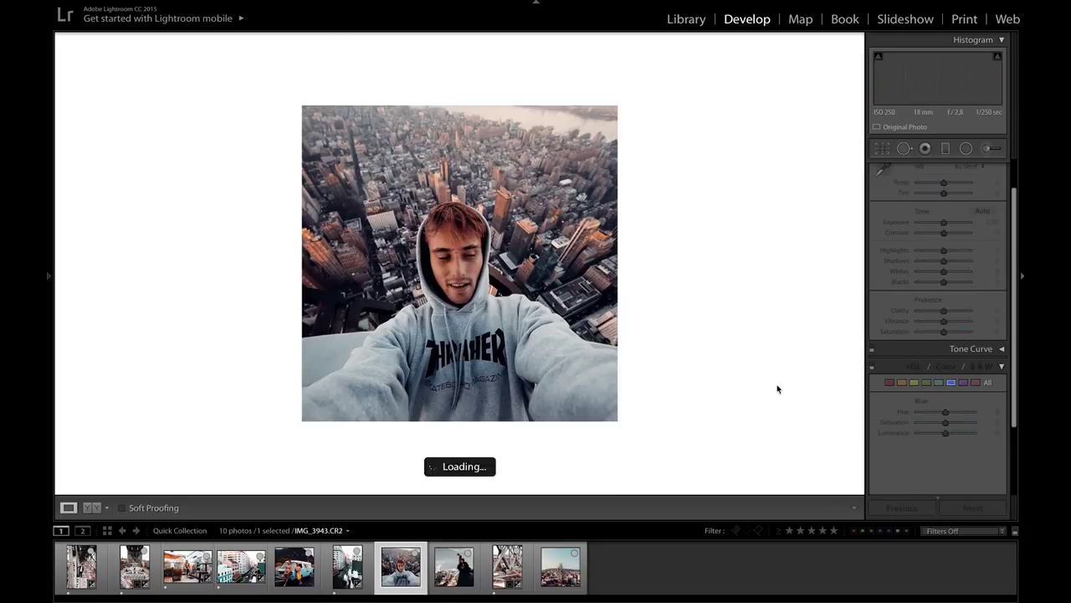
pyautogui.press('Left')
pyautogui.moveTo(921, 423); pyautogui.dragTo(927, 425)
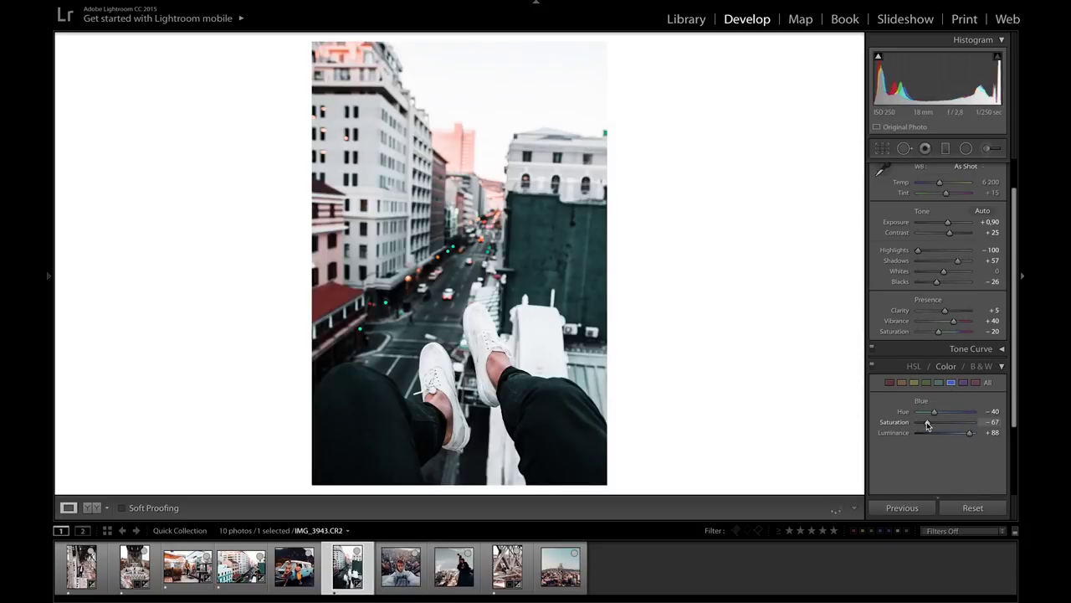
pyautogui.press('Right')
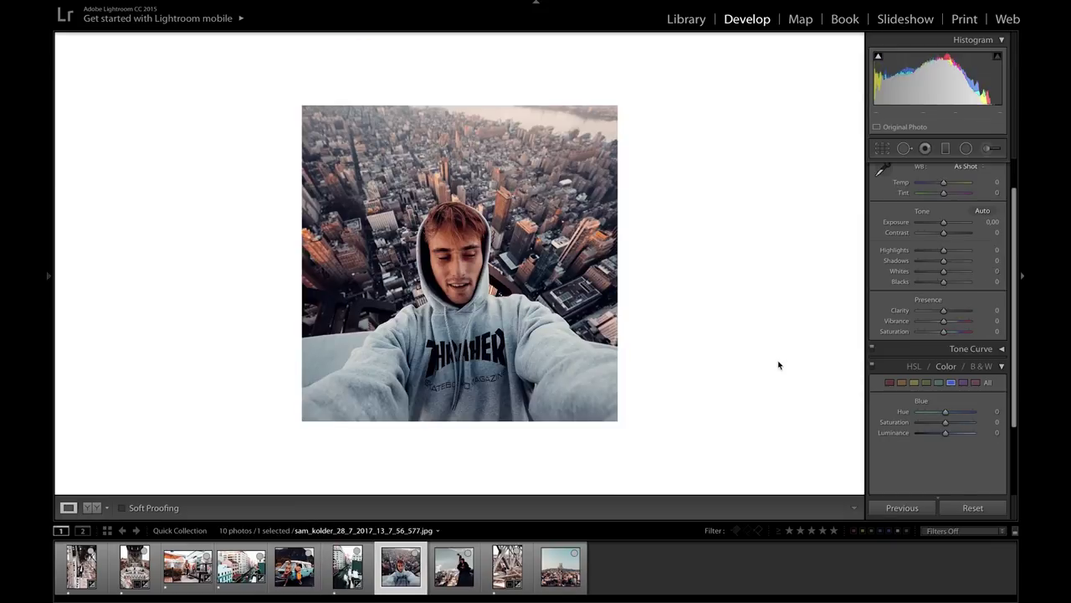
pyautogui.press('Left')
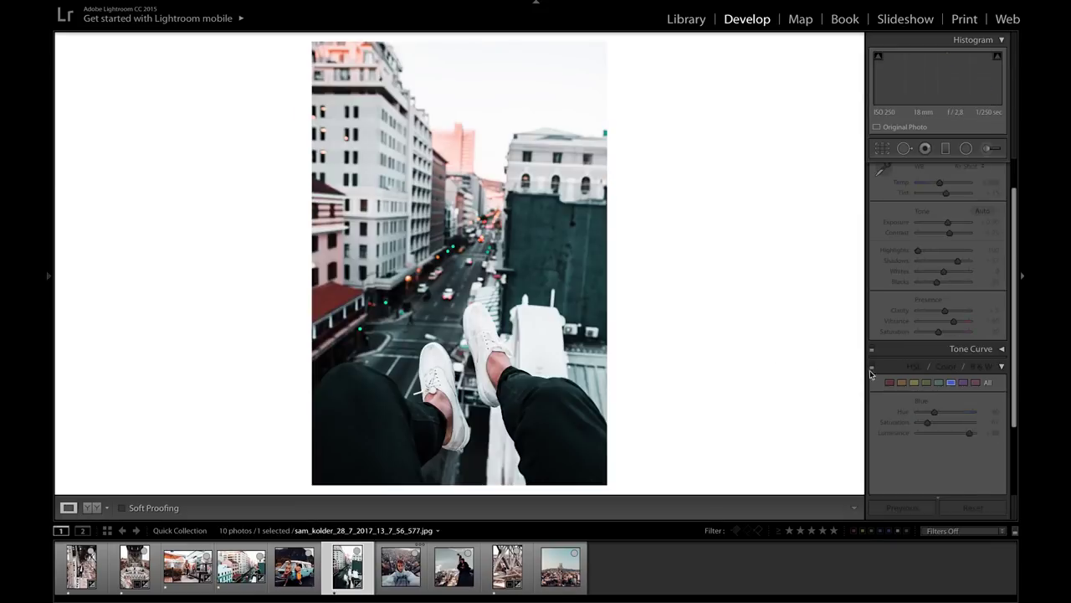
# Raise Orange saturation to +43 and check it against the selfie reference.
pyautogui.moveTo(953, 426); pyautogui.dragTo(959, 423)
pyautogui.press('Right')
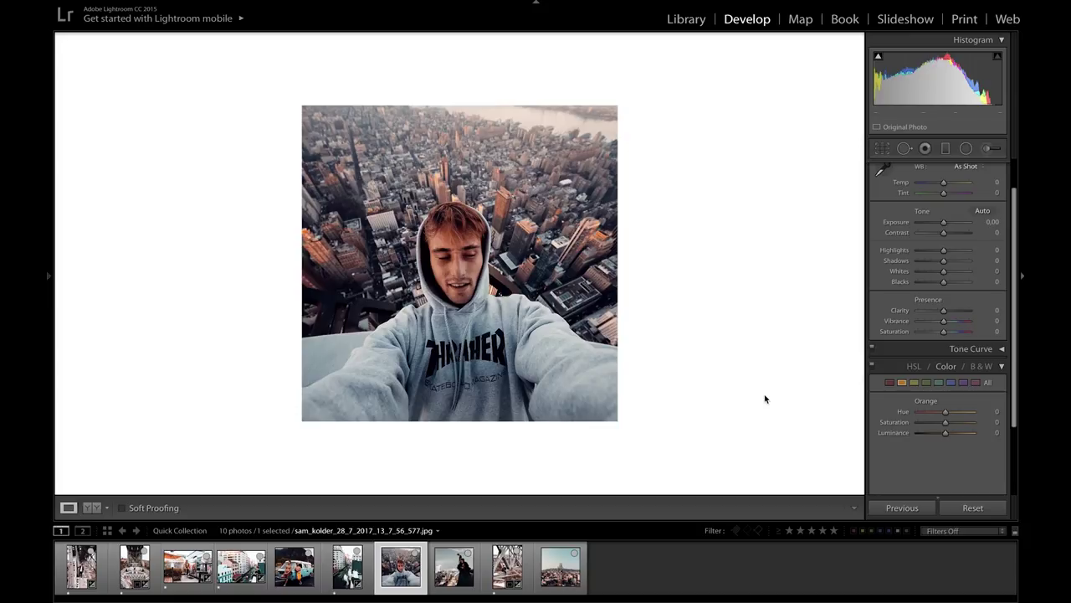
pyautogui.press('Left')
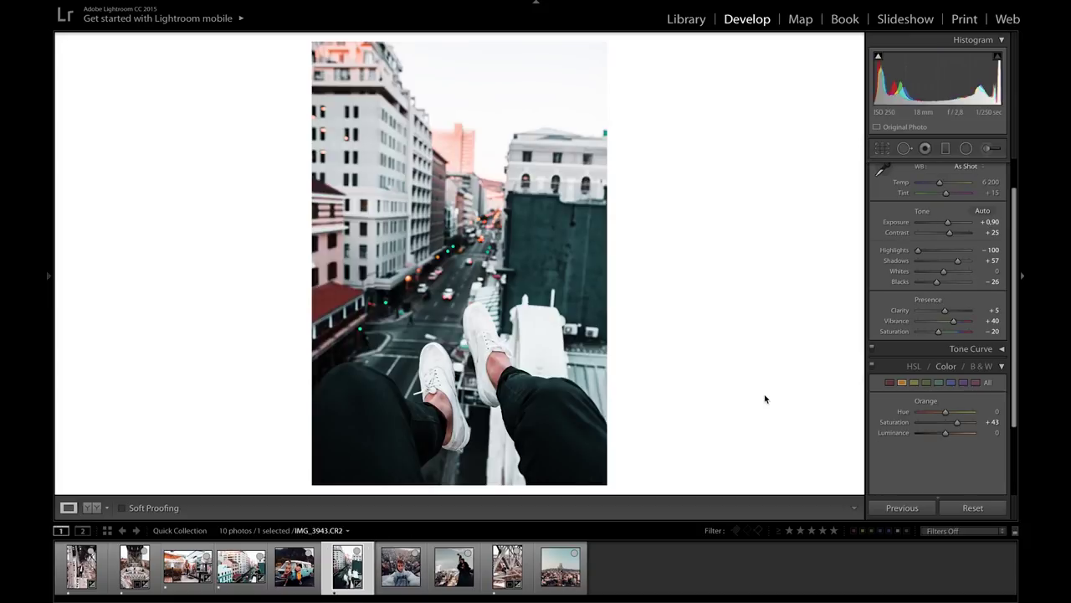
pyautogui.press('Right')
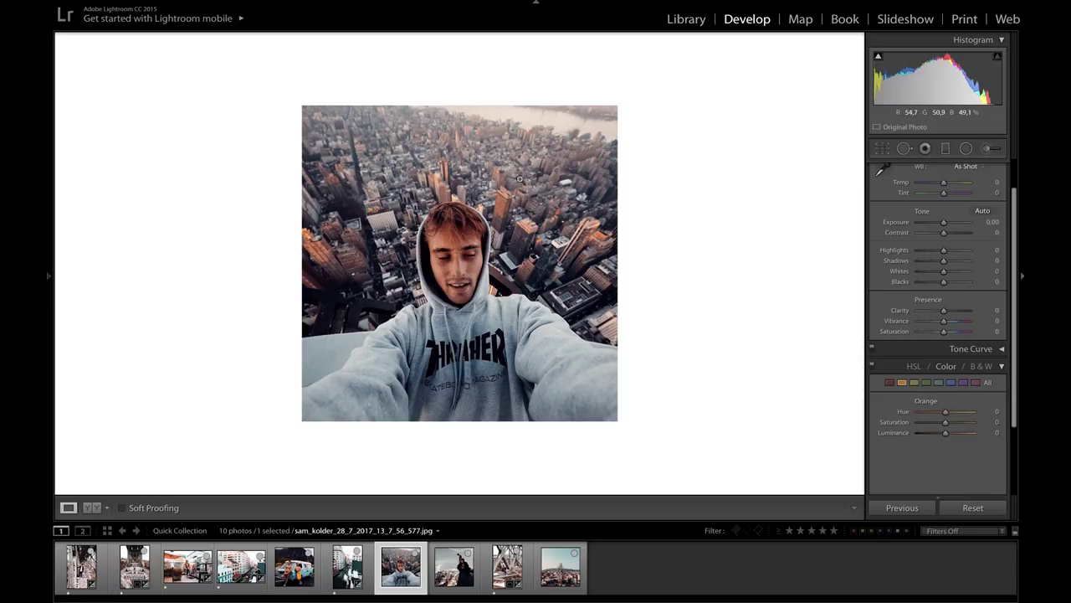
pyautogui.press('Left')
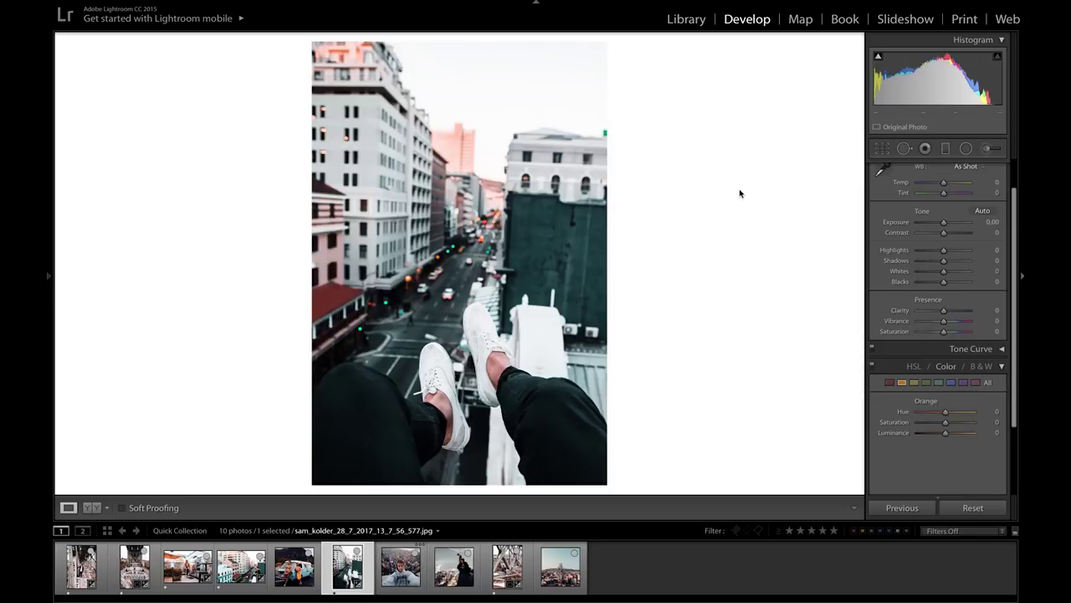